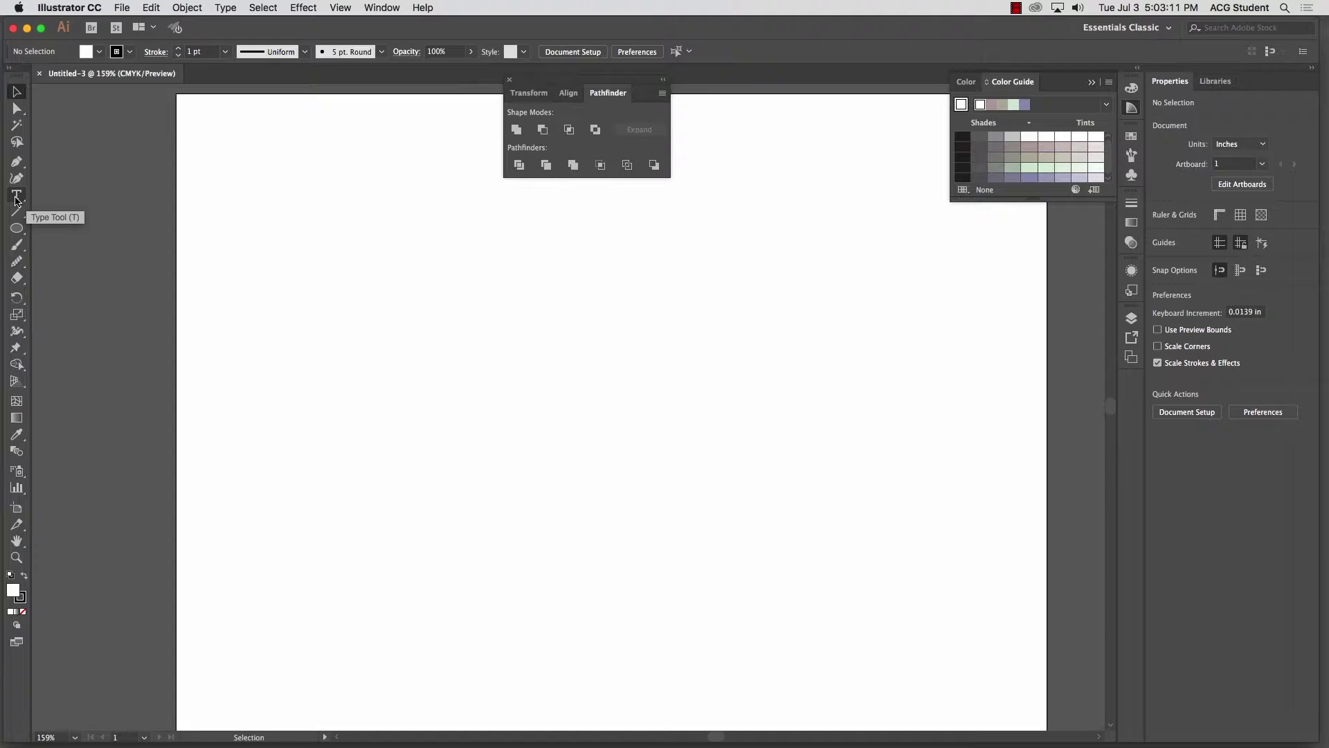
- Add point text reading 'Type Tool' on the artboard with the Type Tool
left_click(17, 197)
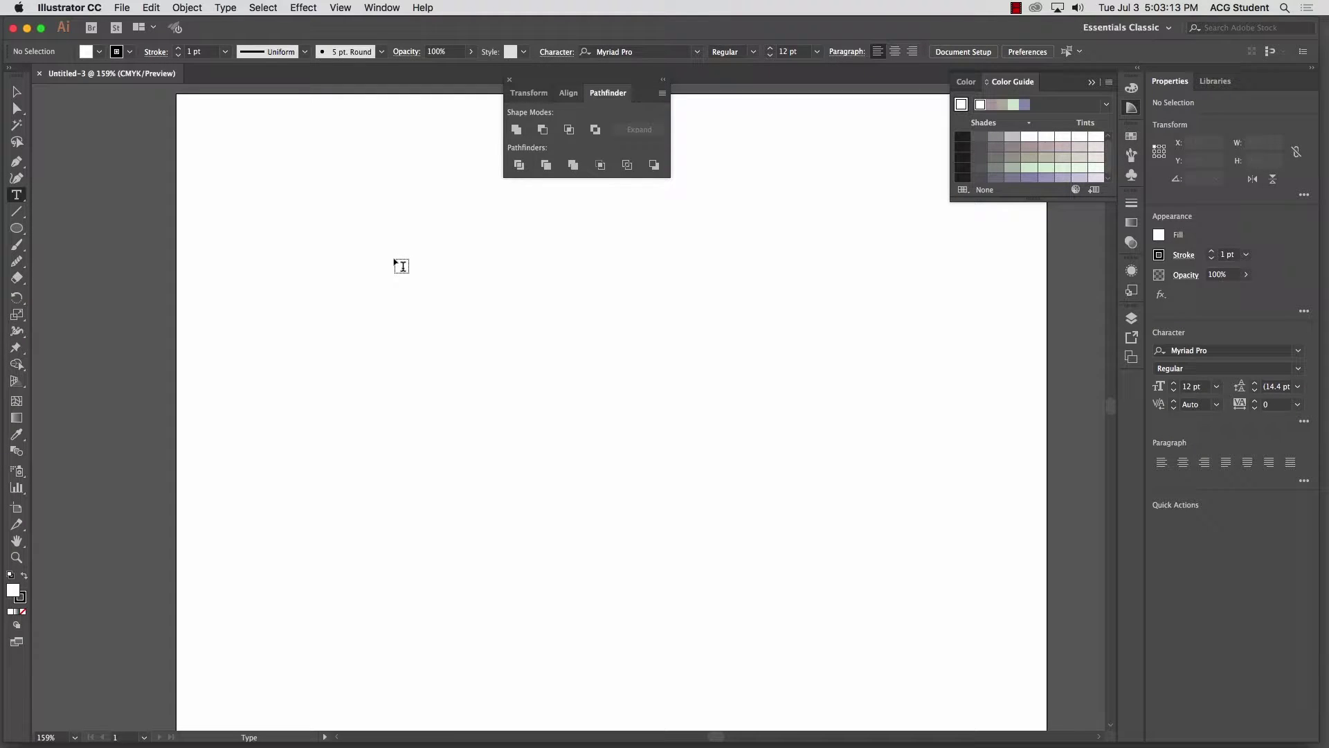
left_click(329, 238)
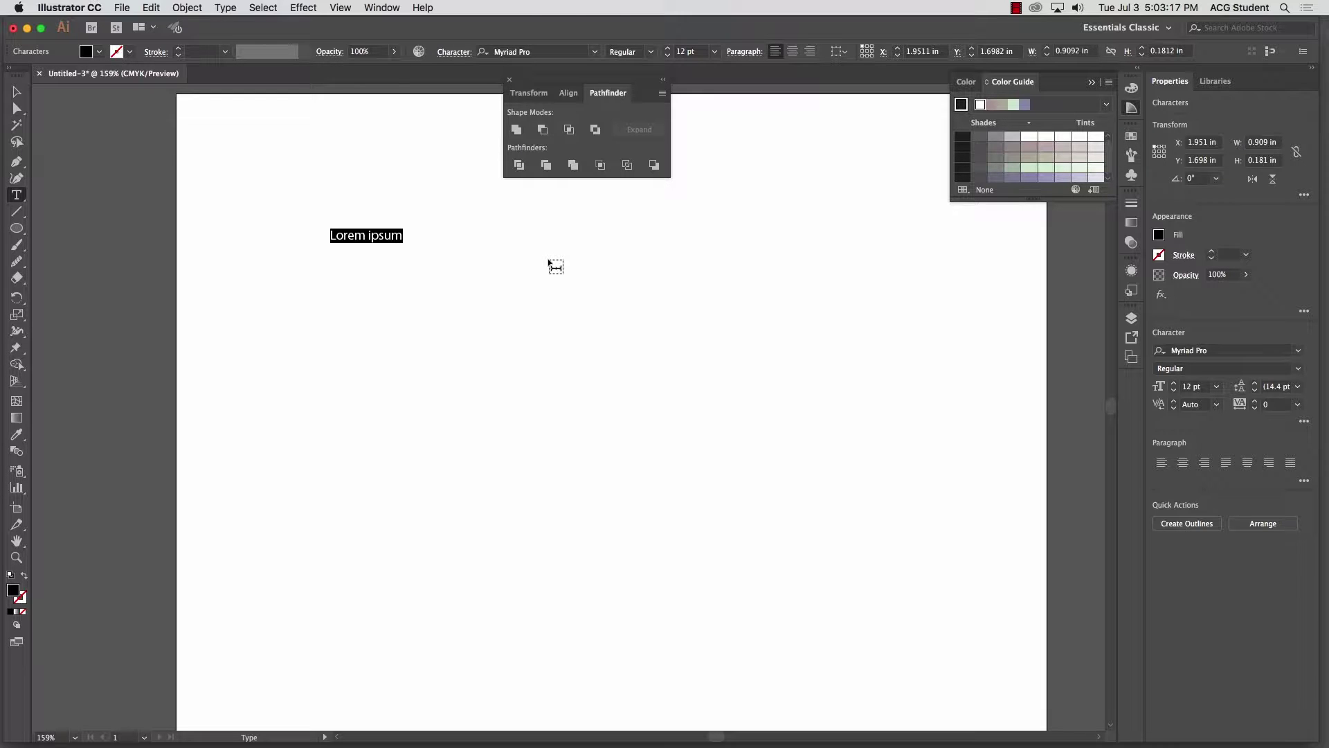
type("Type")
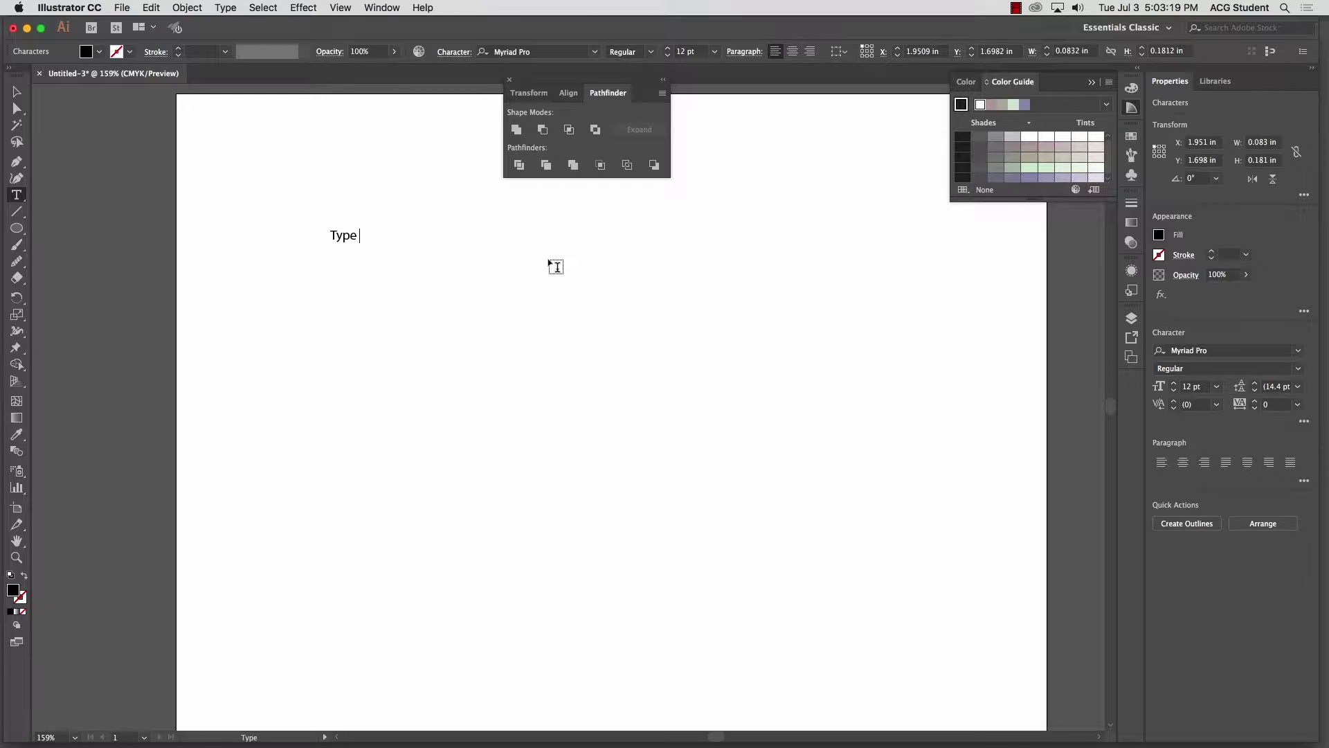
type(" Tool")
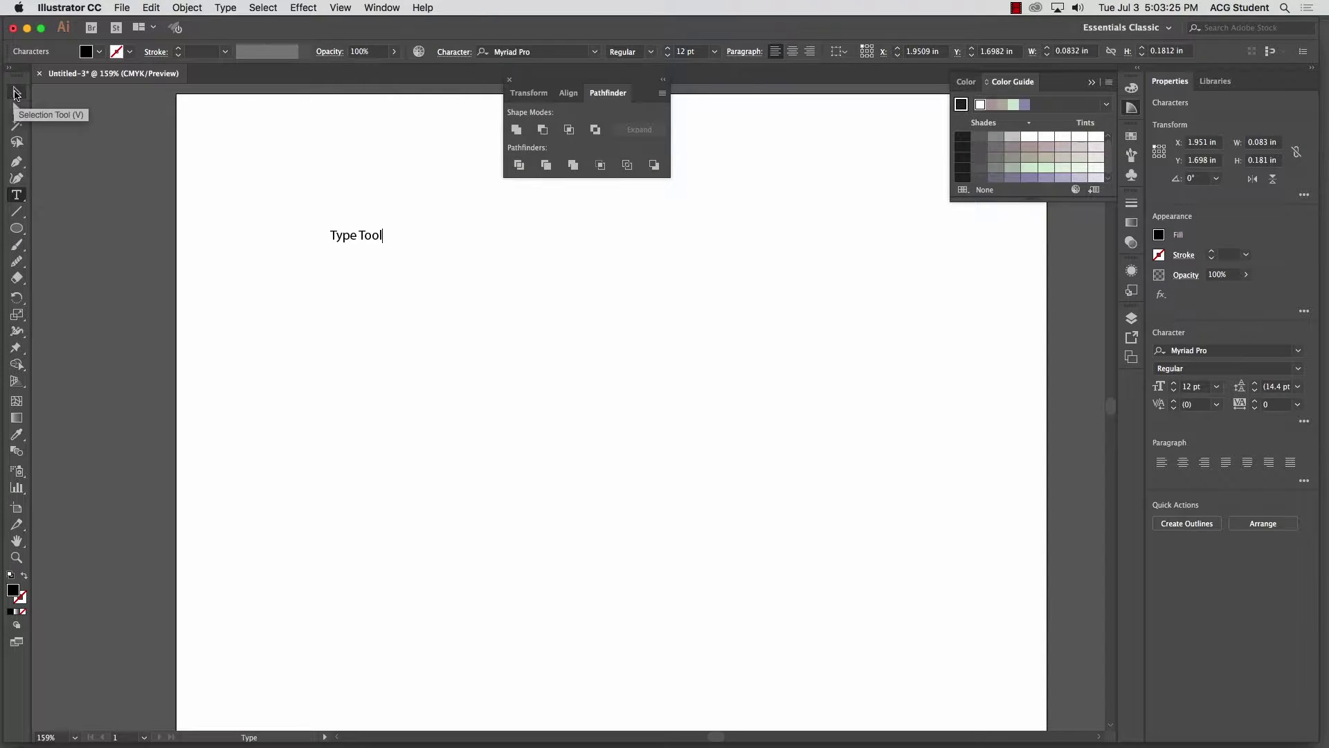
- Enlarge the text from 12 pt to about 105.31 pt and move it toward the centre
left_click(14, 94)
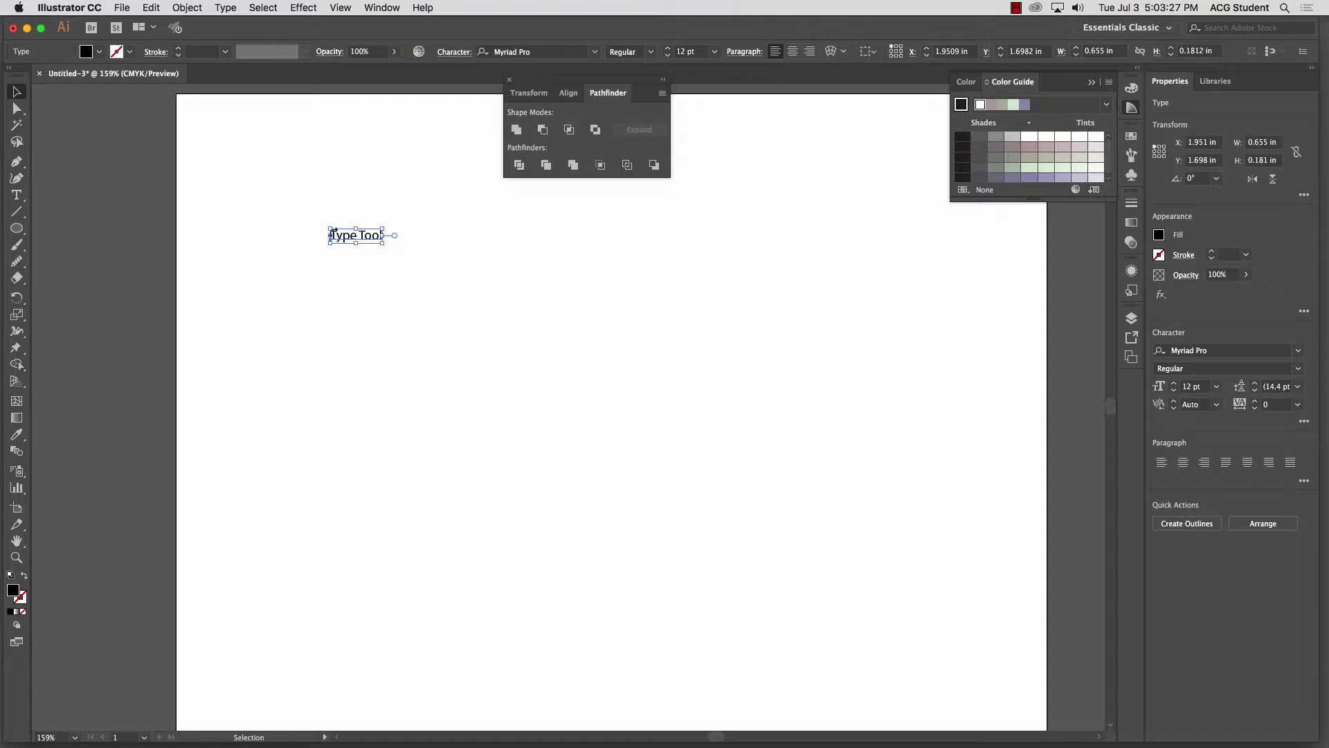
left_click_drag(383, 238, 786, 454)
left_click(690, 590)
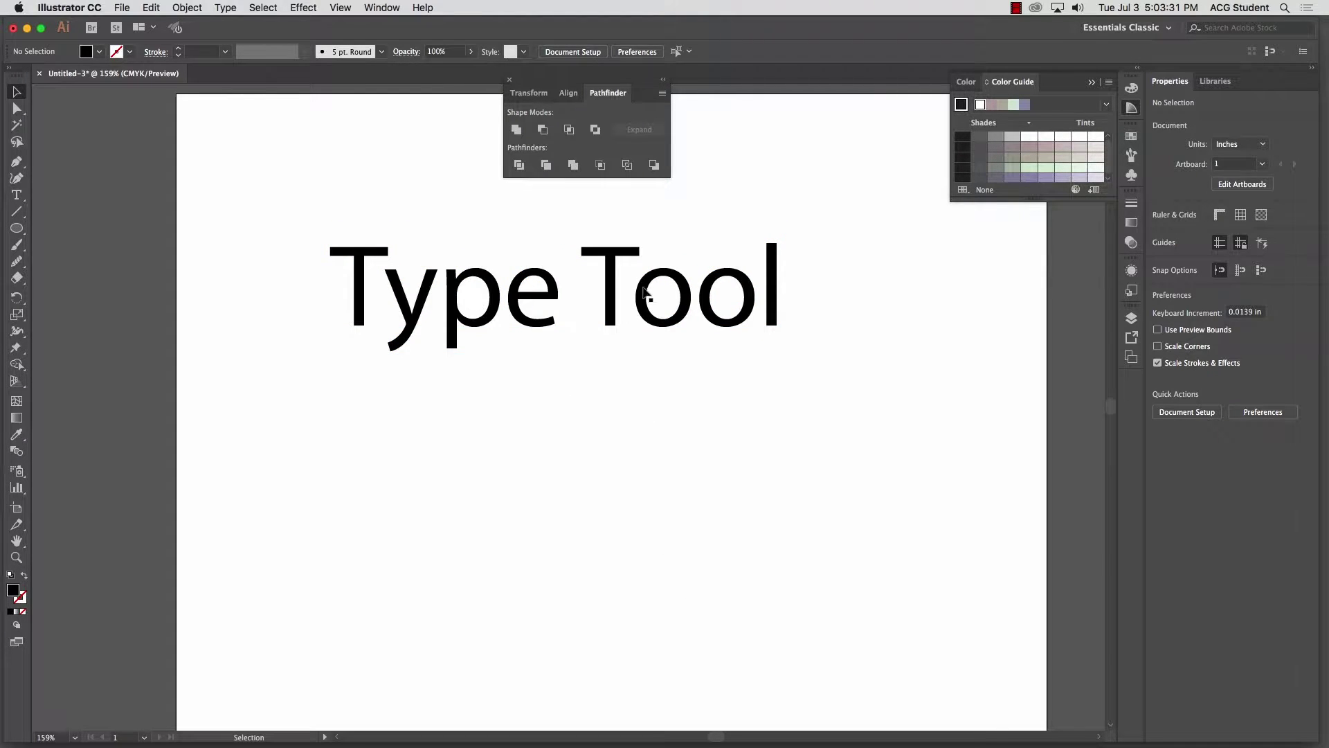
left_click_drag(642, 294, 669, 404)
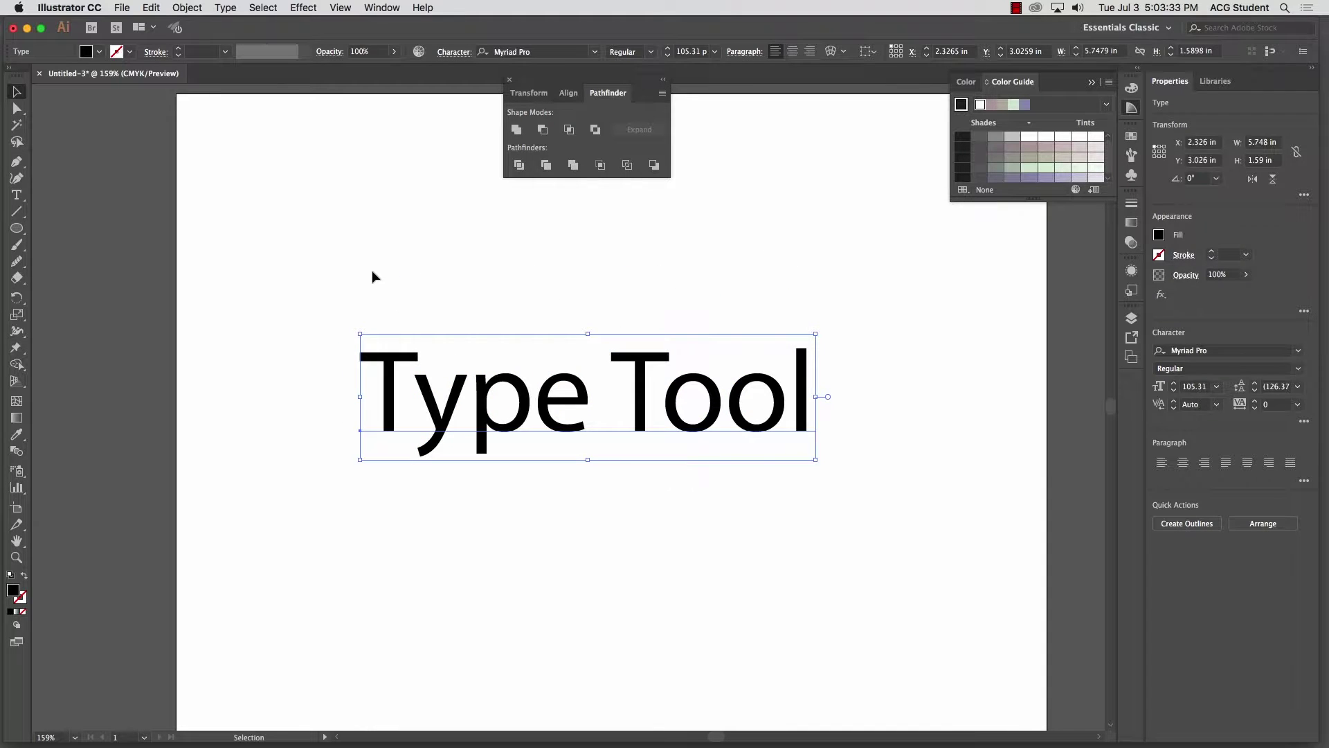
- Change the Type Tool text's font to Ed Gothic
triple_click(641, 412)
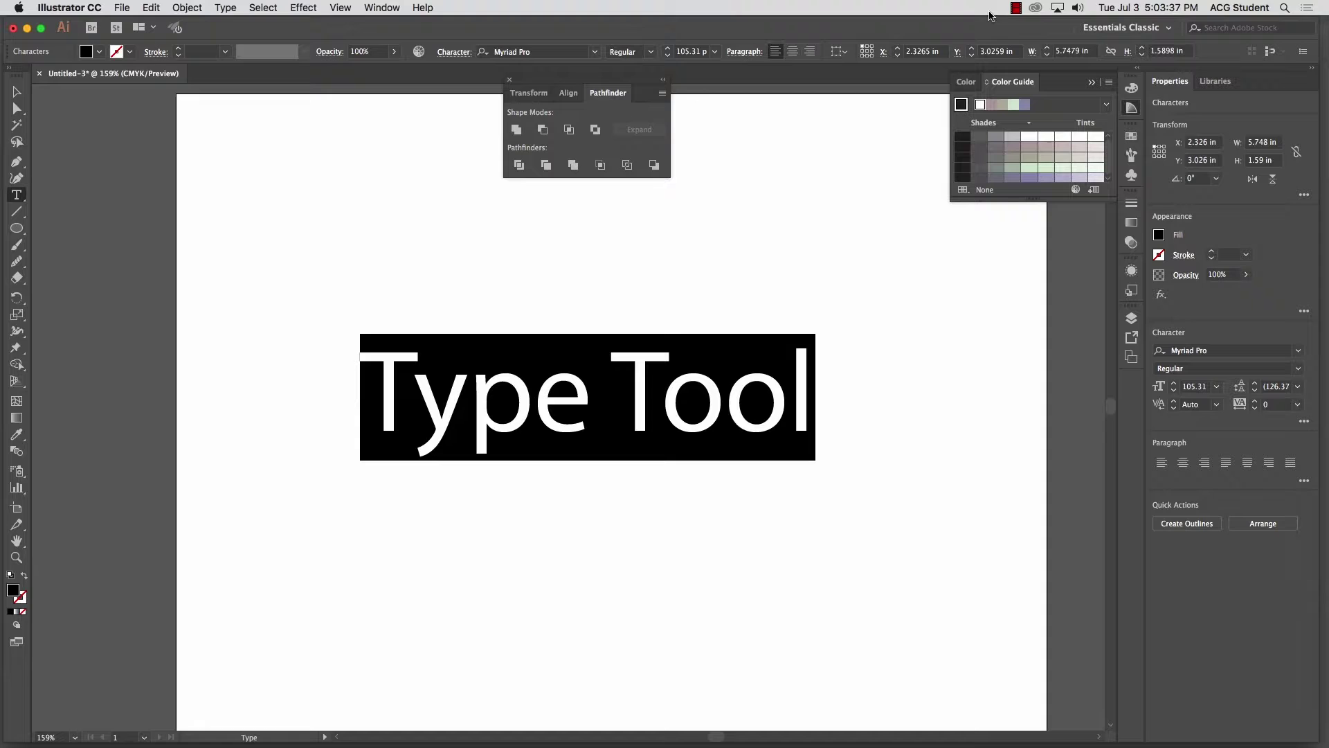
left_click(552, 53)
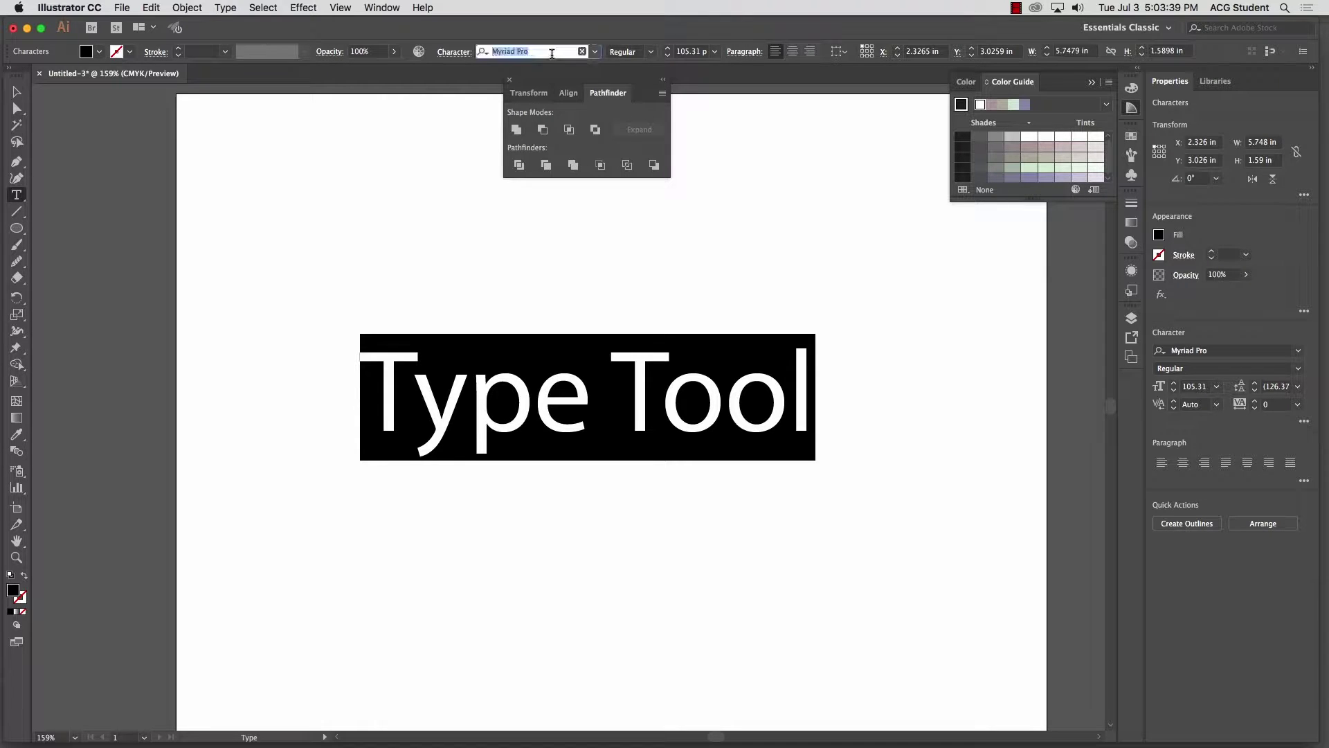
type("ed")
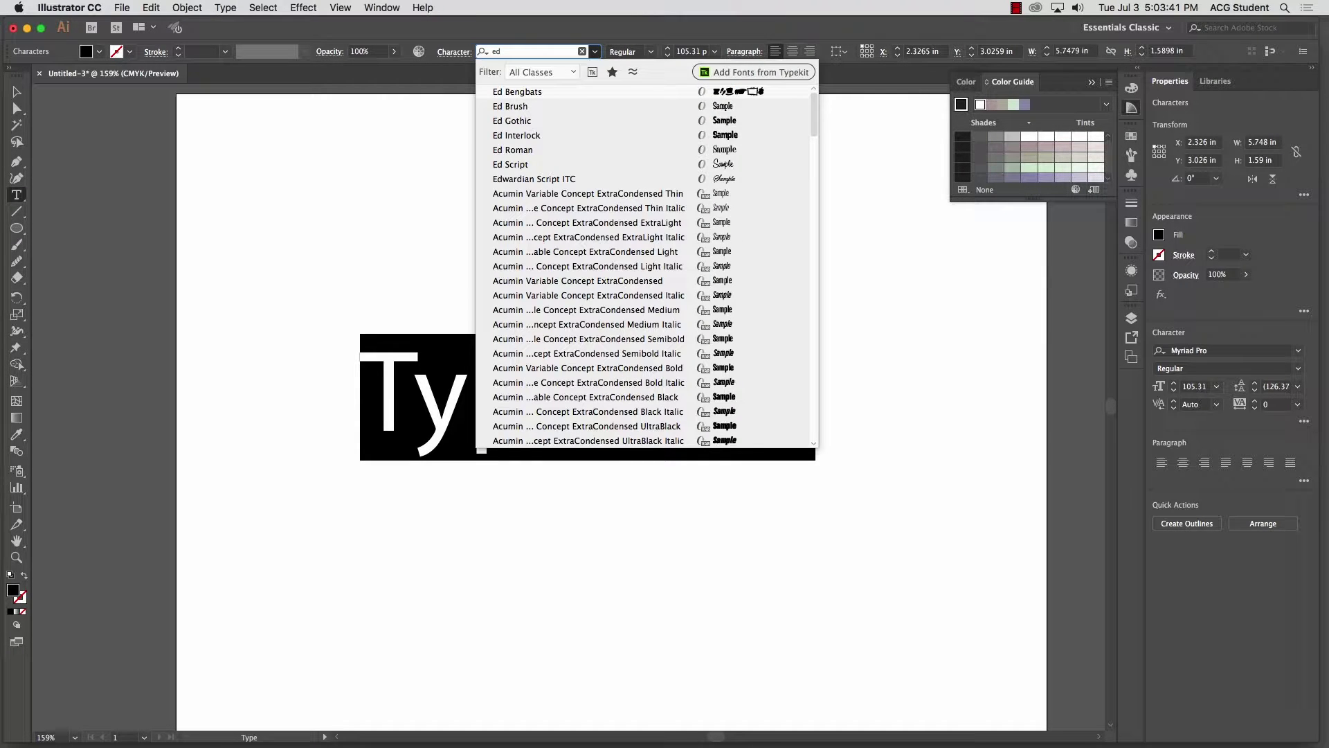
left_click(528, 125)
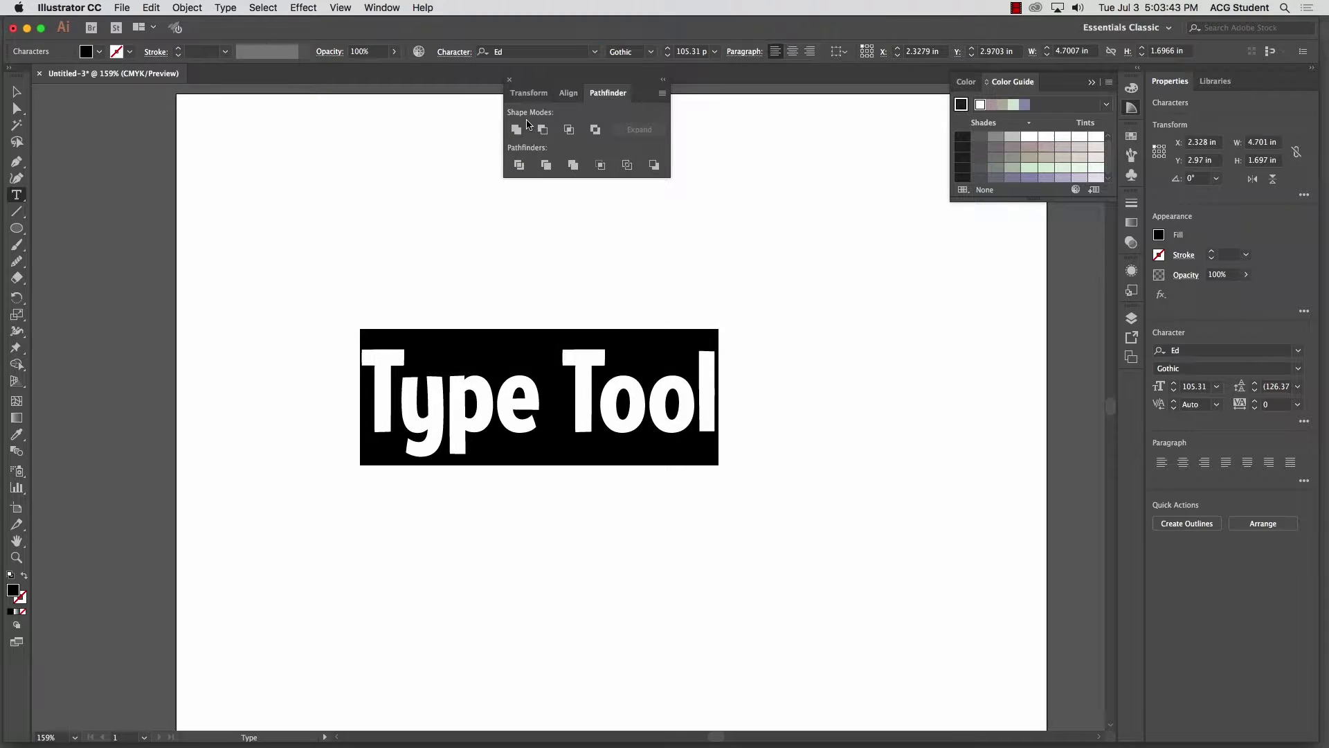
left_click(16, 91)
- Move the text up, make a duplicate copy, then delete the duplicate
left_click(766, 447)
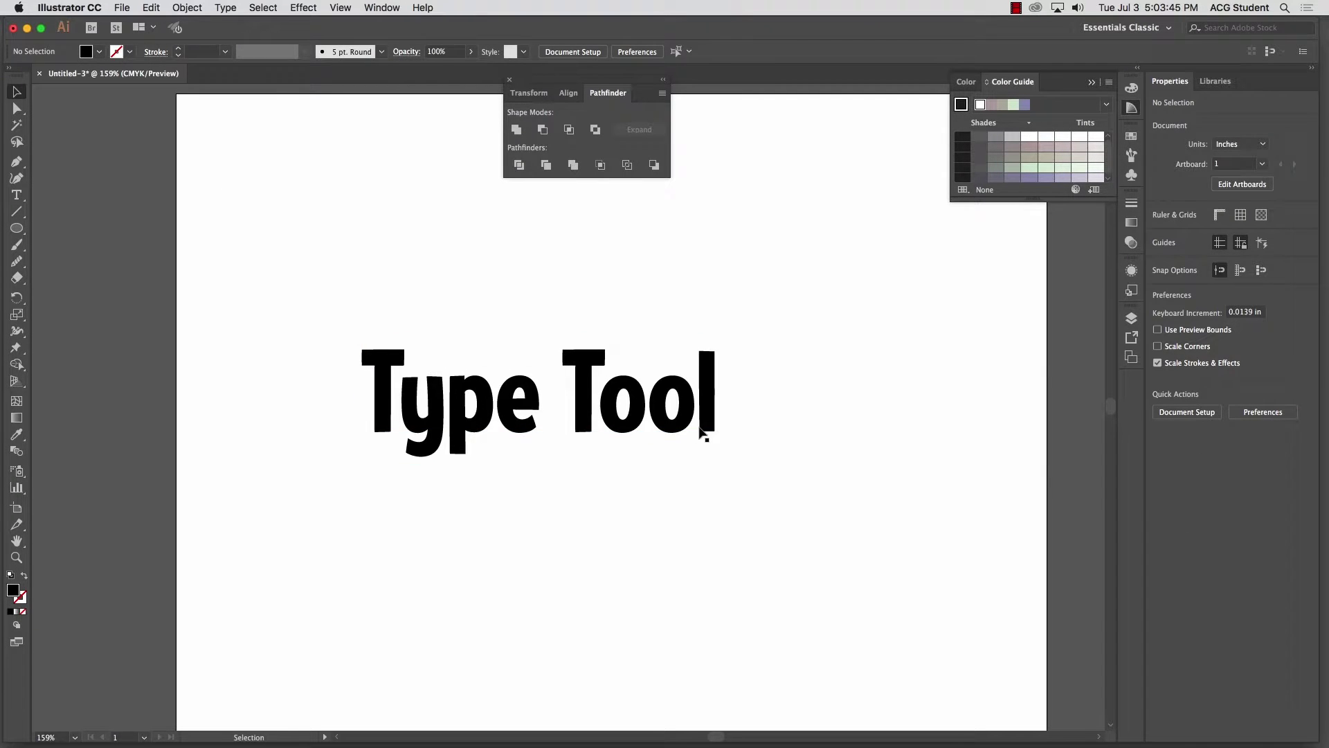
left_click_drag(741, 463, 804, 425)
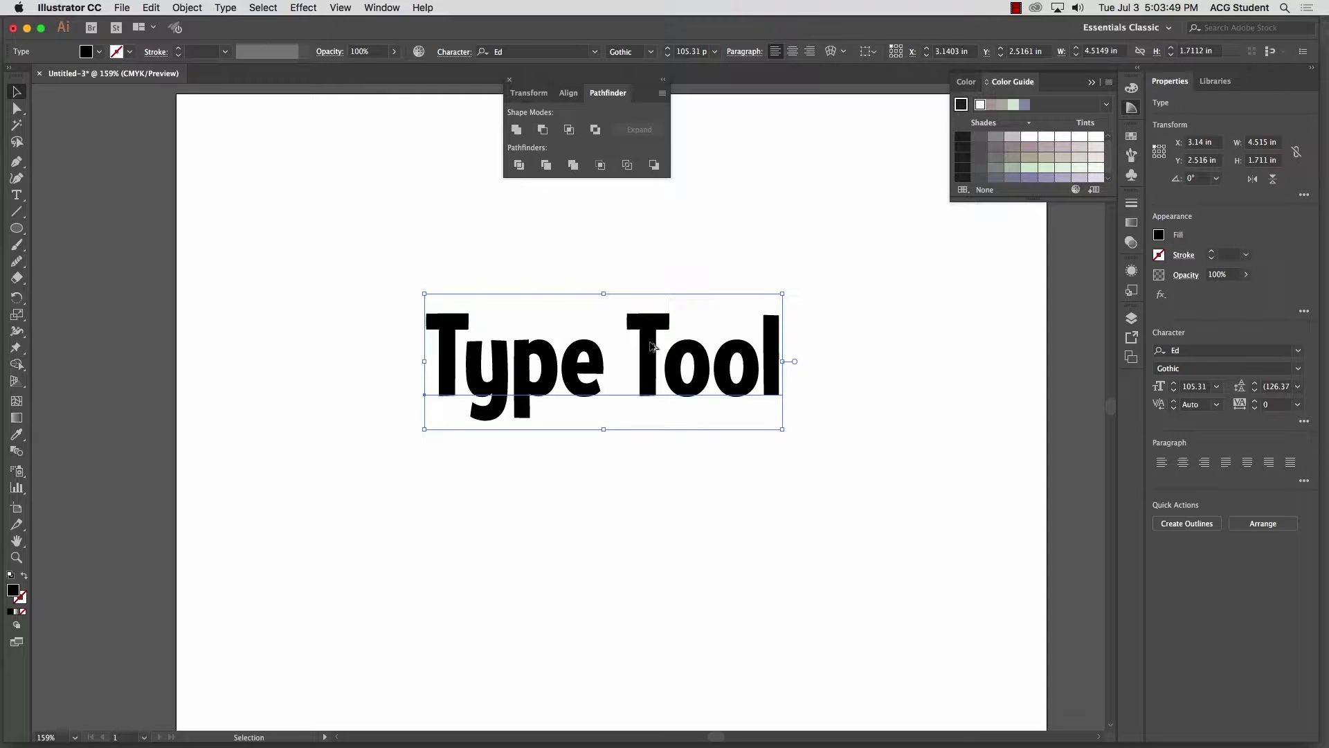
left_click_drag(650, 346, 748, 420)
left_click(786, 537)
left_click(478, 578)
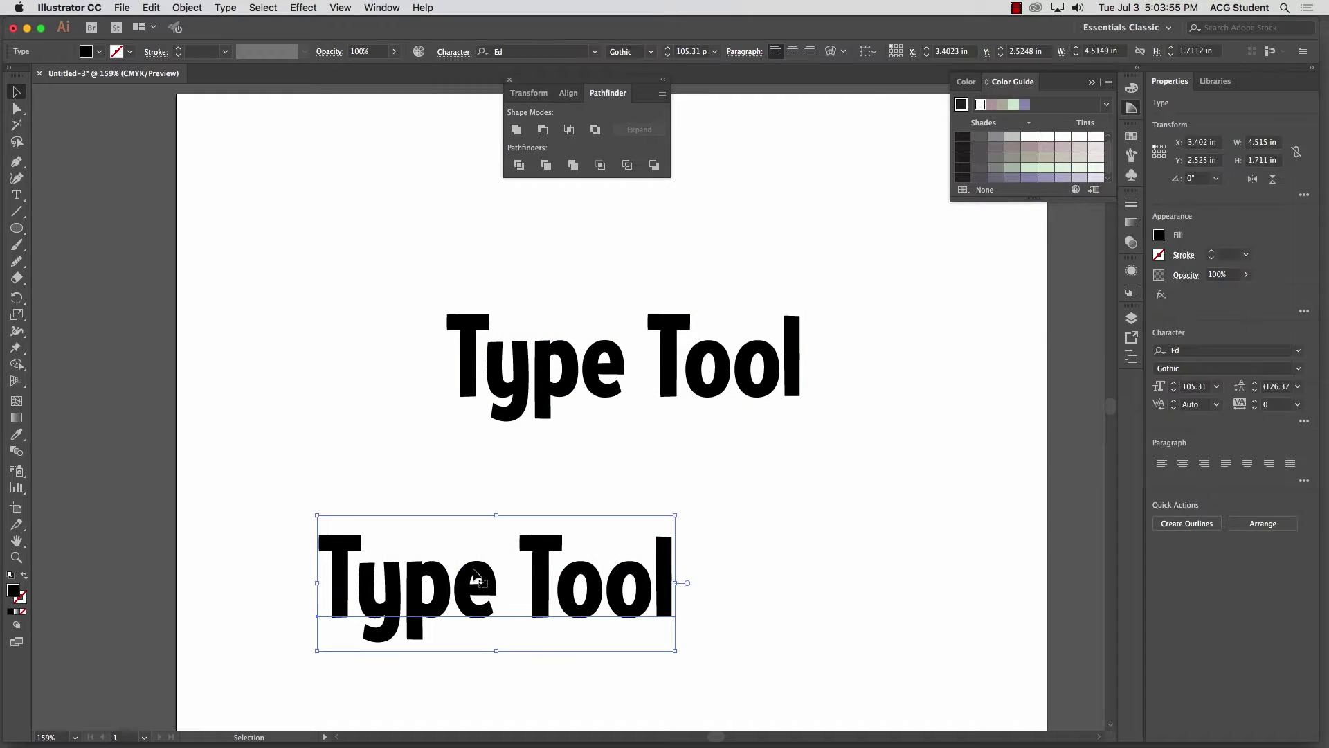
key("Delete")
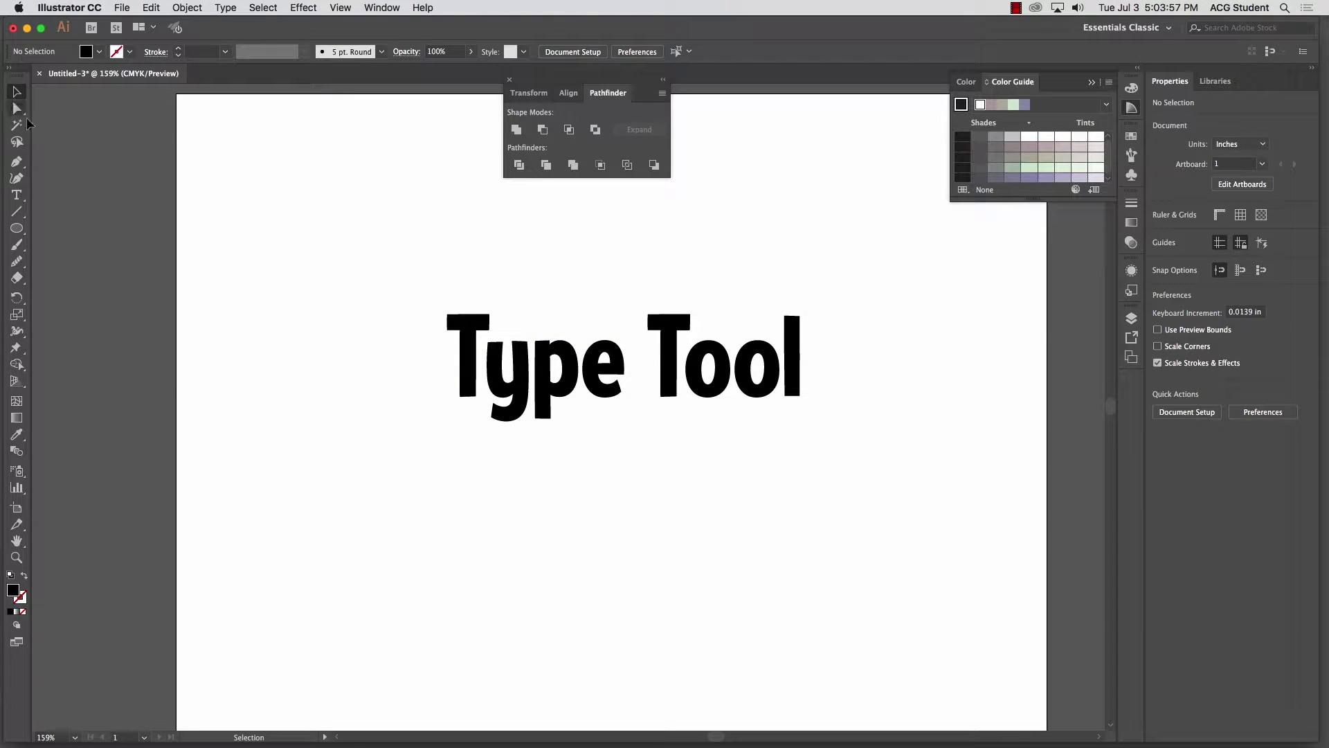
- Select and delete the Type Tool text, leaving the artboard empty
left_click(18, 198)
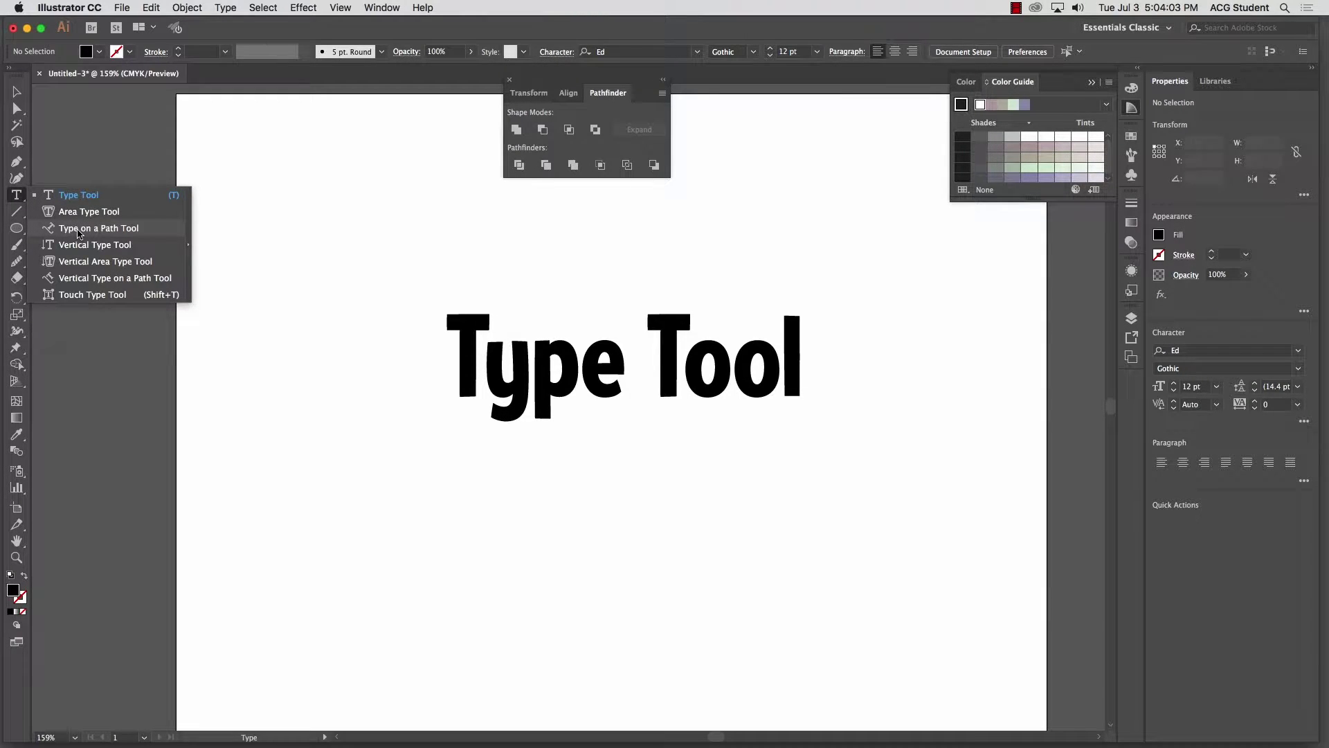
key("v")
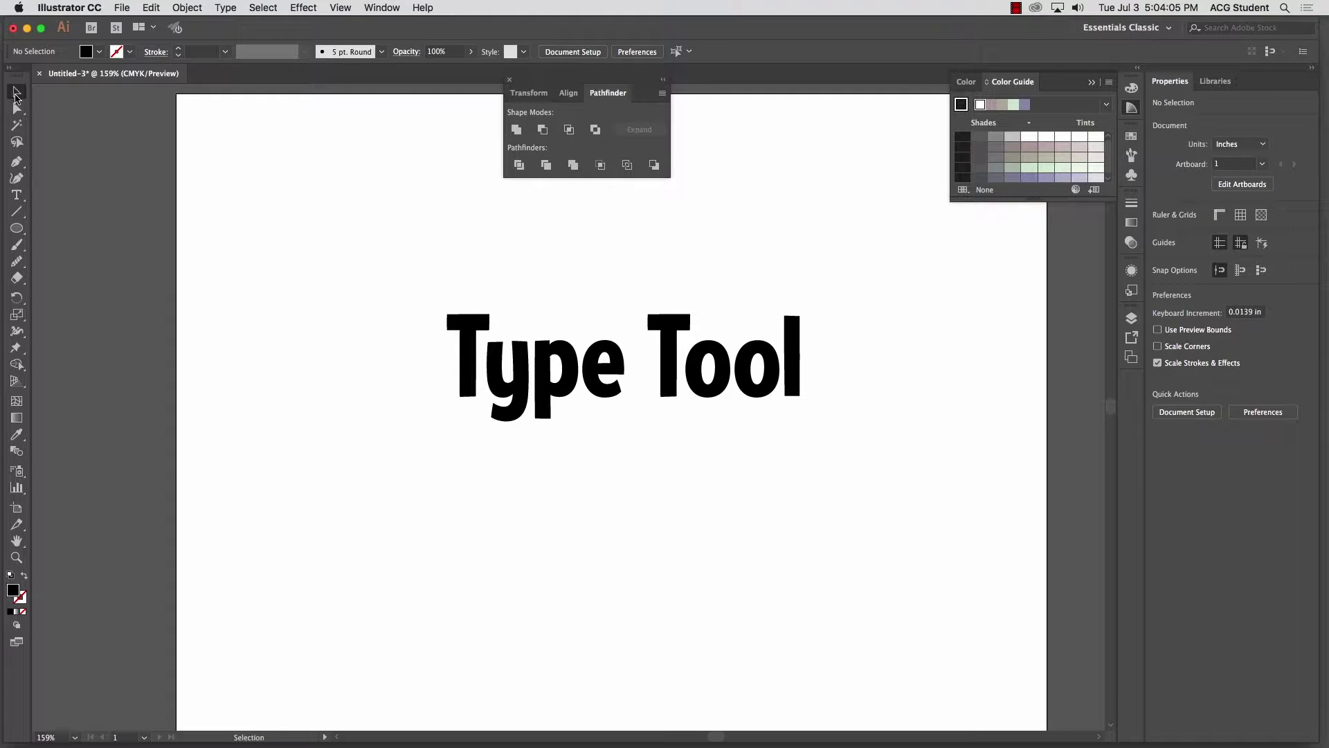
left_click(17, 178)
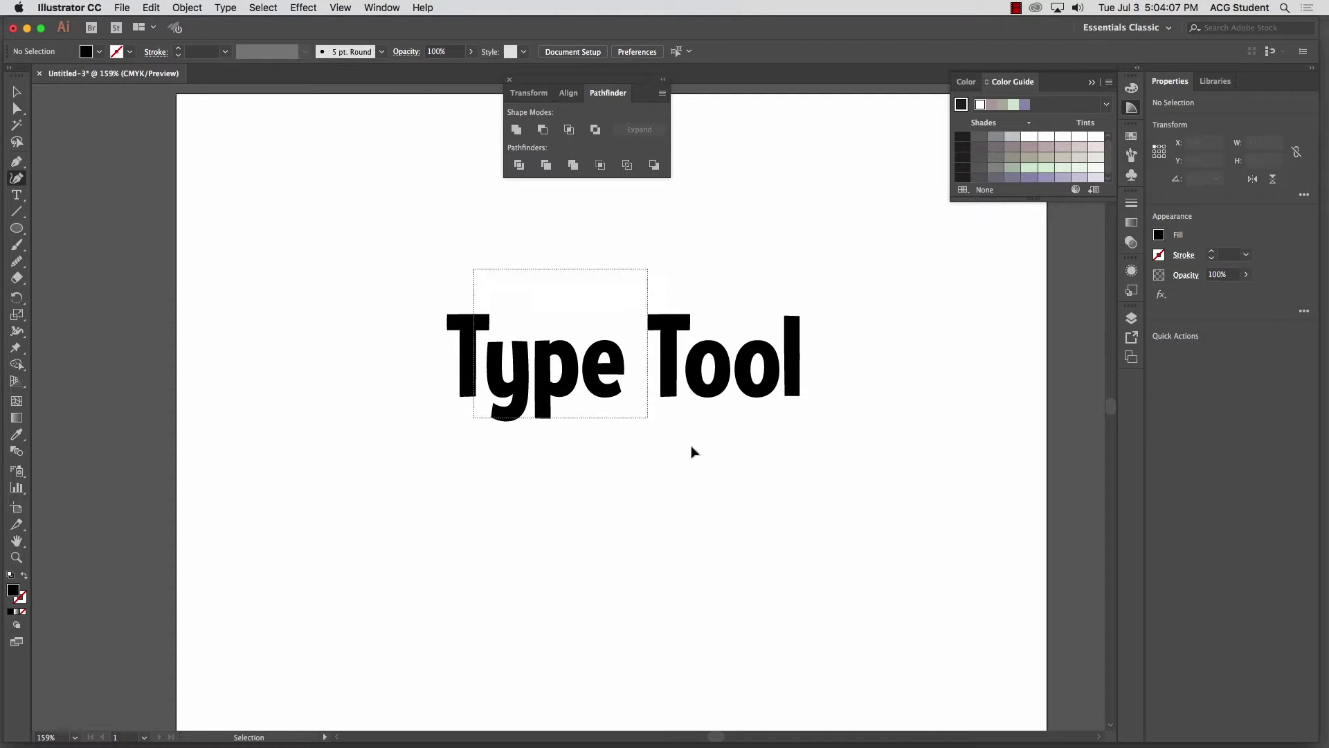
key("super+a")
key("Delete")
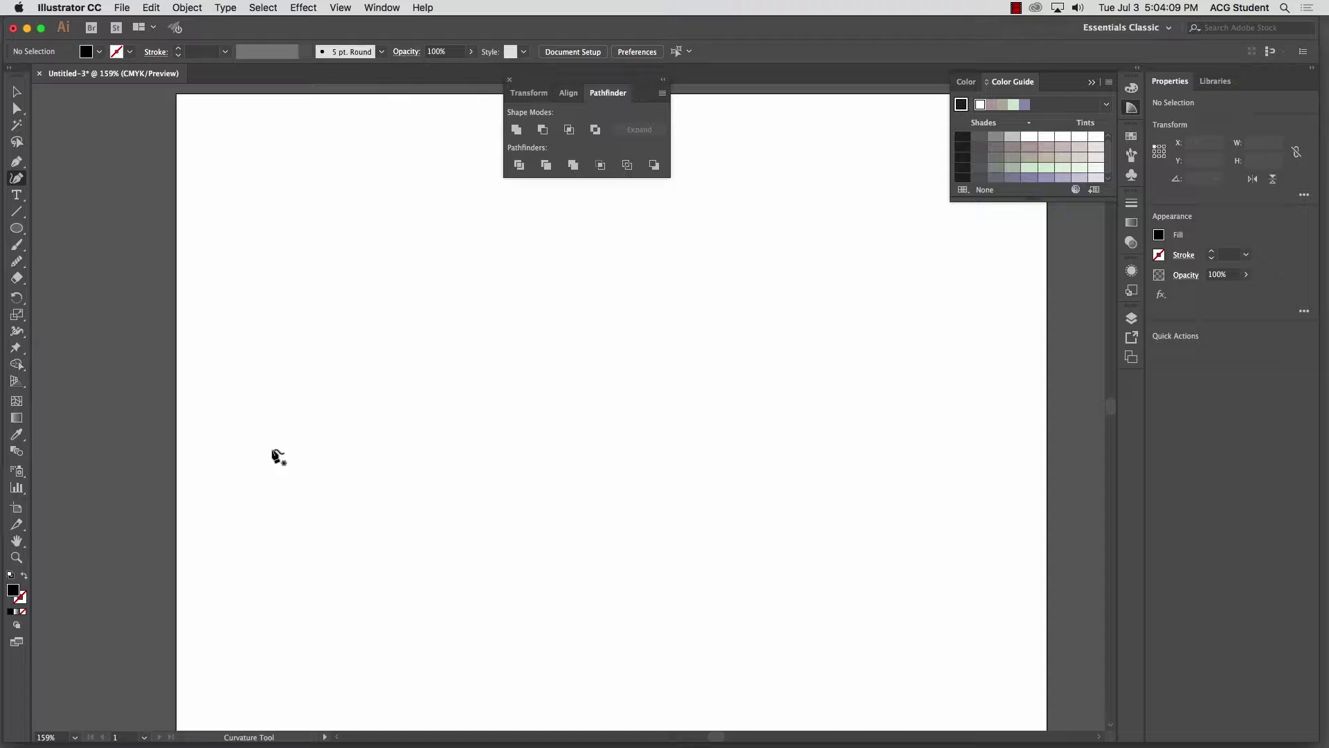
- Draw an open wavy curve across the artboard with the Pen and set its fill to None
left_click(17, 161)
left_click(286, 407)
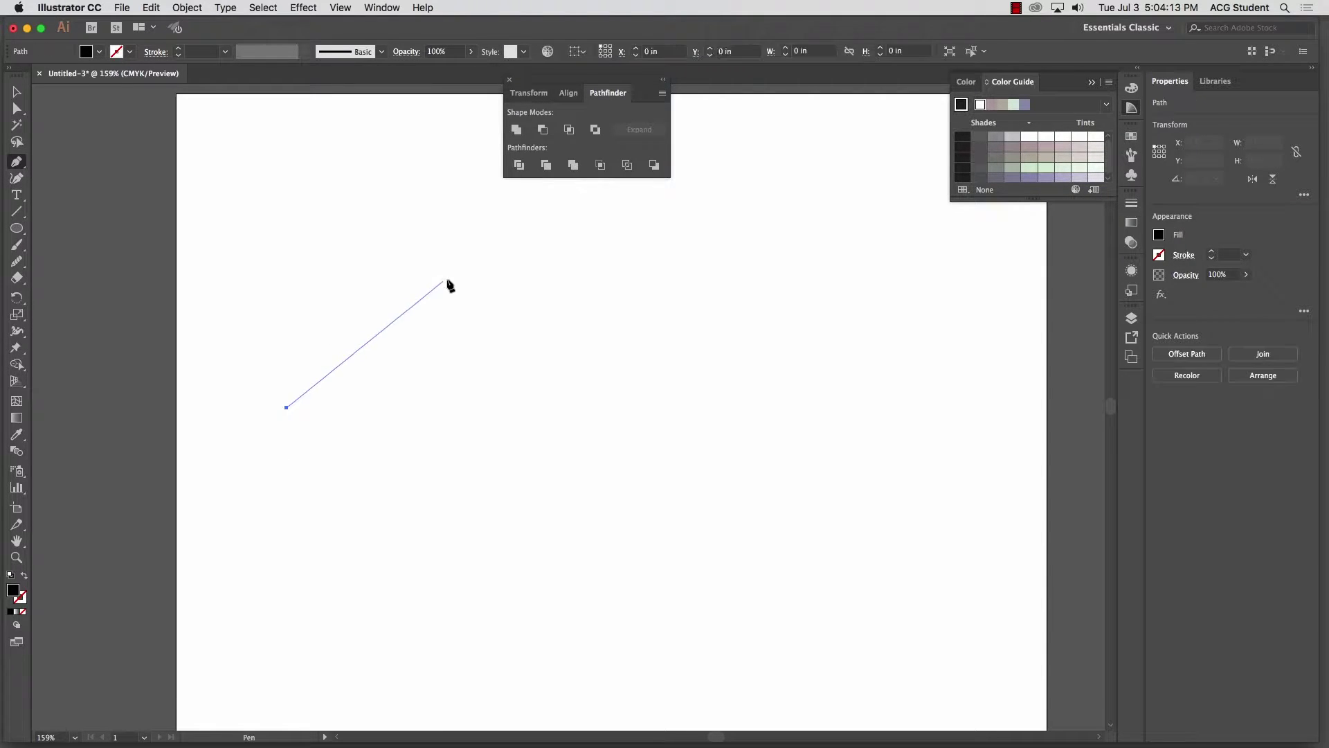
left_click_drag(444, 317, 533, 336)
left_click_drag(679, 460, 779, 473)
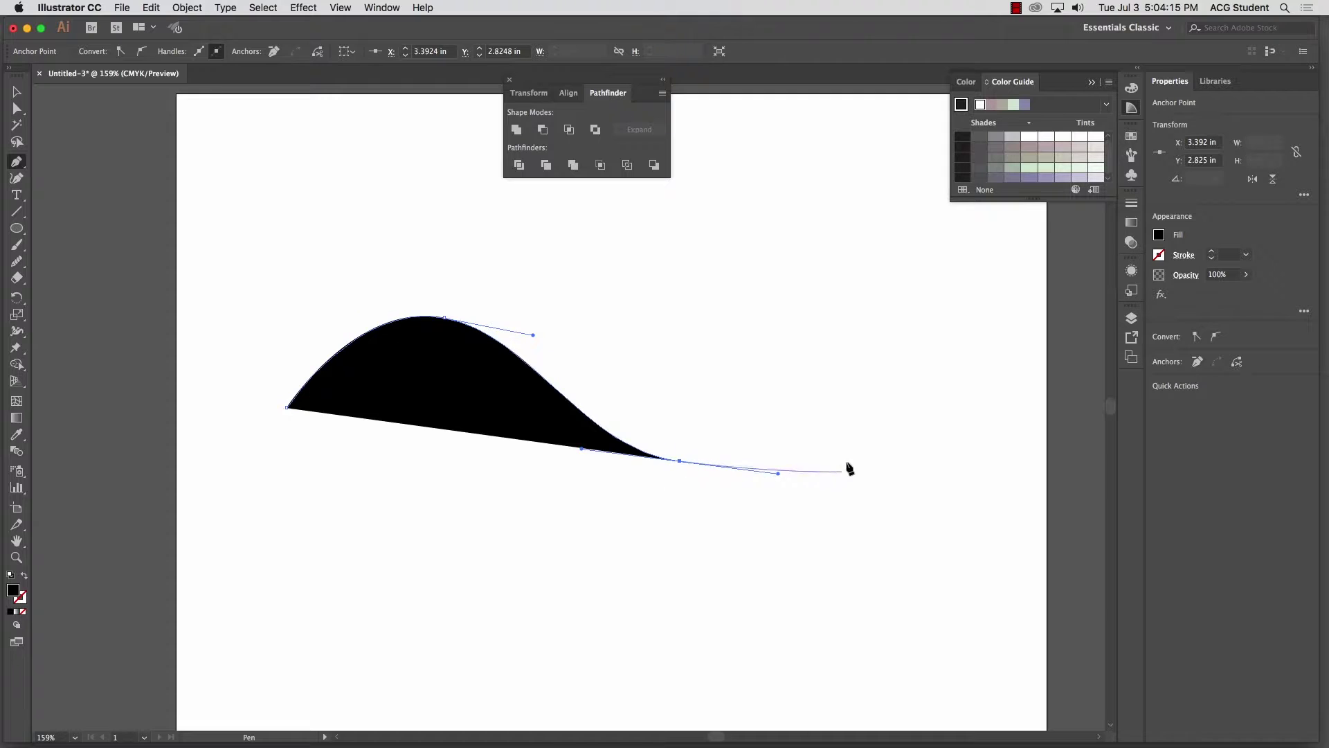
left_click_drag(907, 384, 1001, 402)
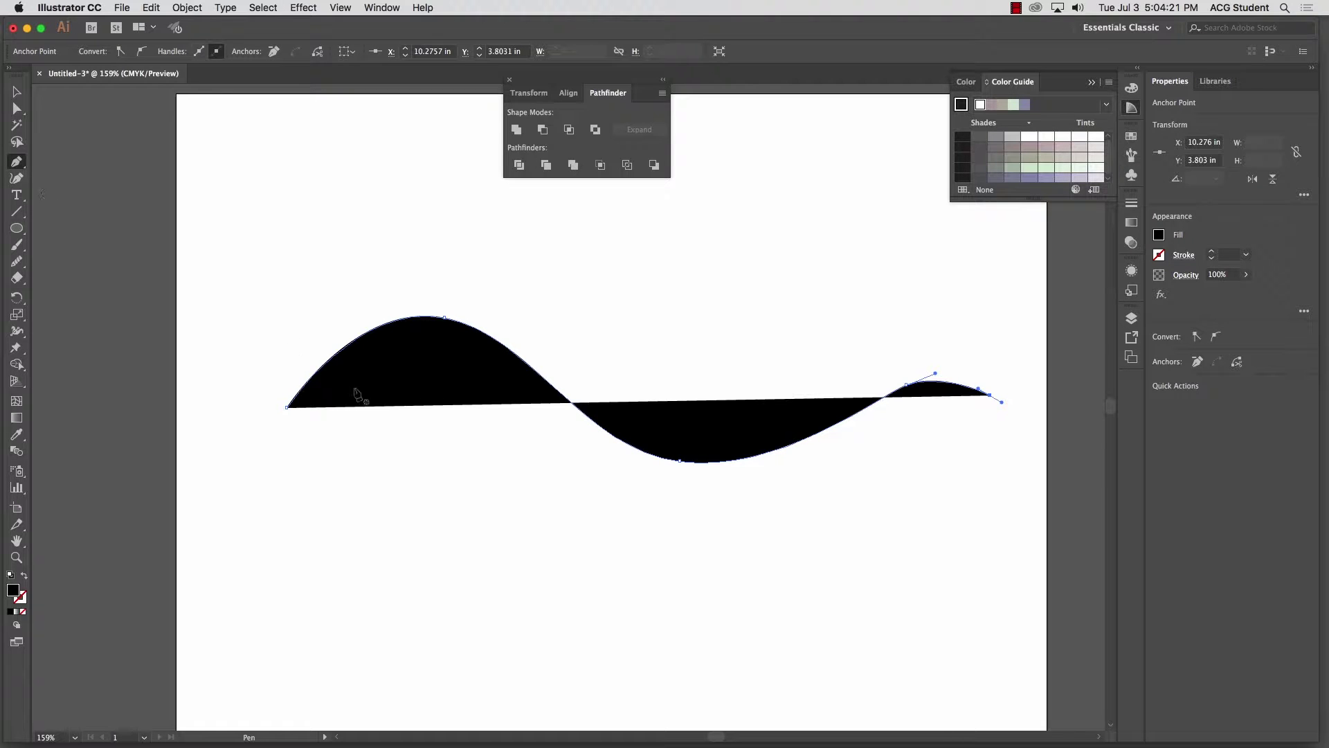
left_click(19, 611)
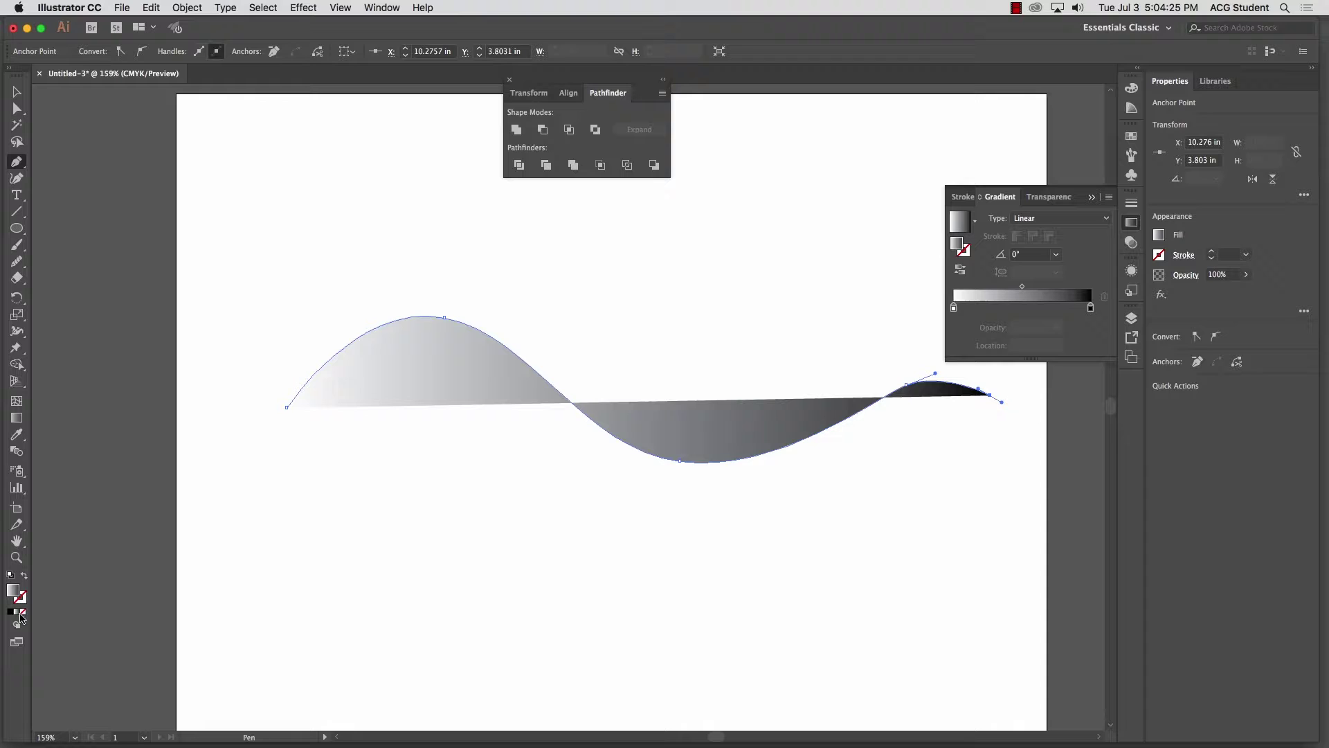
left_click(23, 613)
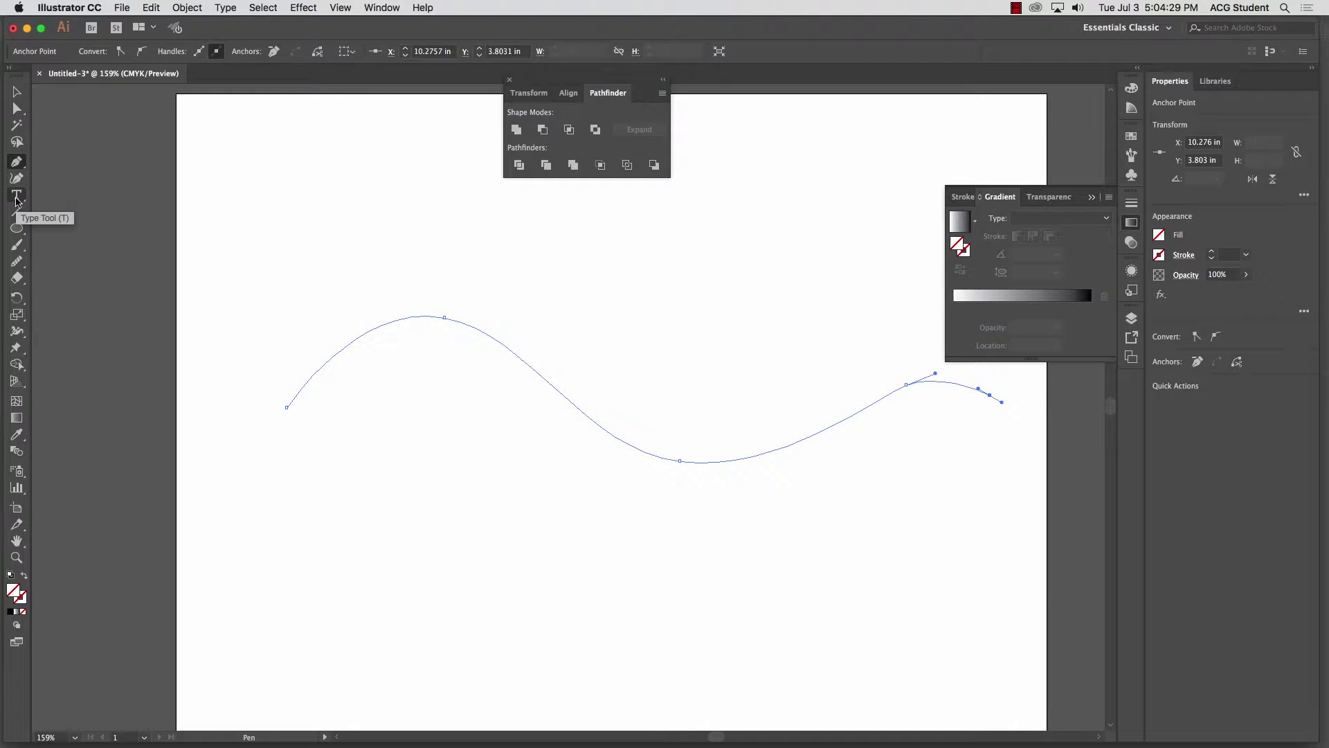
- Place Type on a Path text at the wavy curve's left end and clear the placeholder
left_click_drag(15, 199, 99, 229)
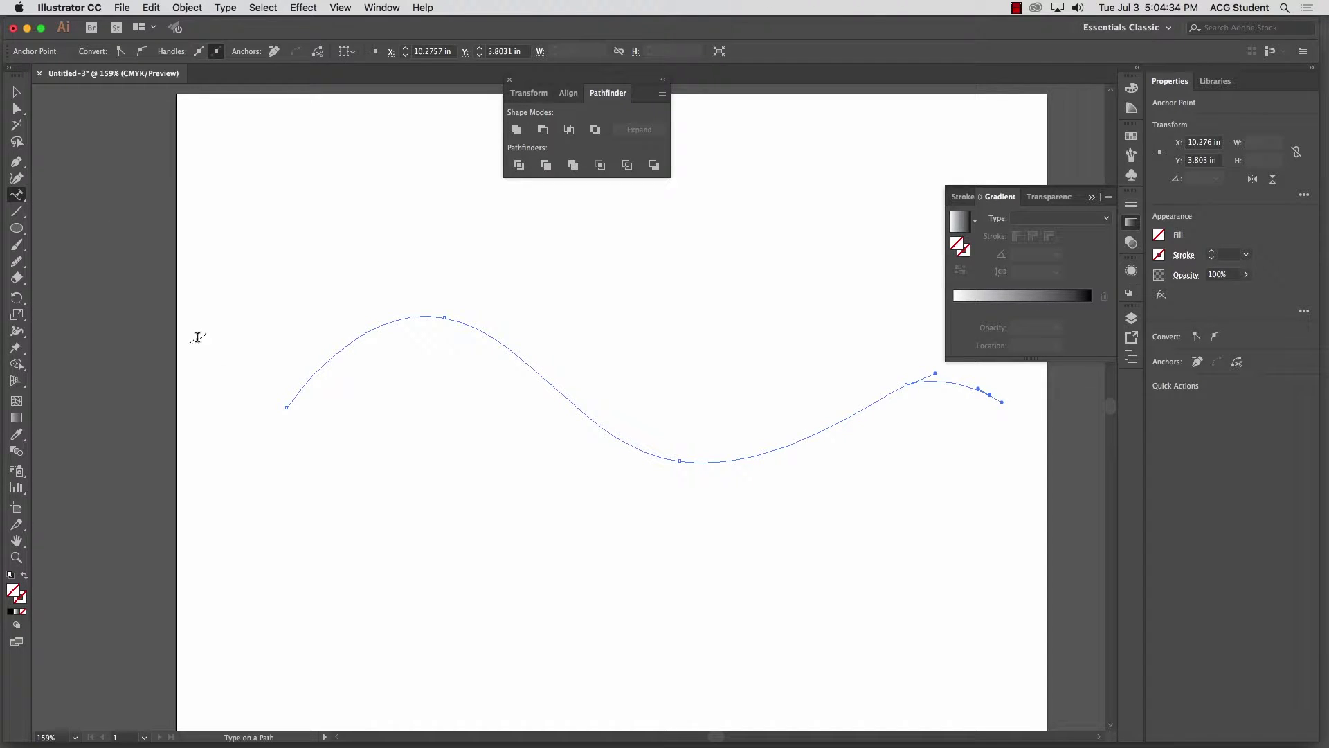
left_click(312, 372)
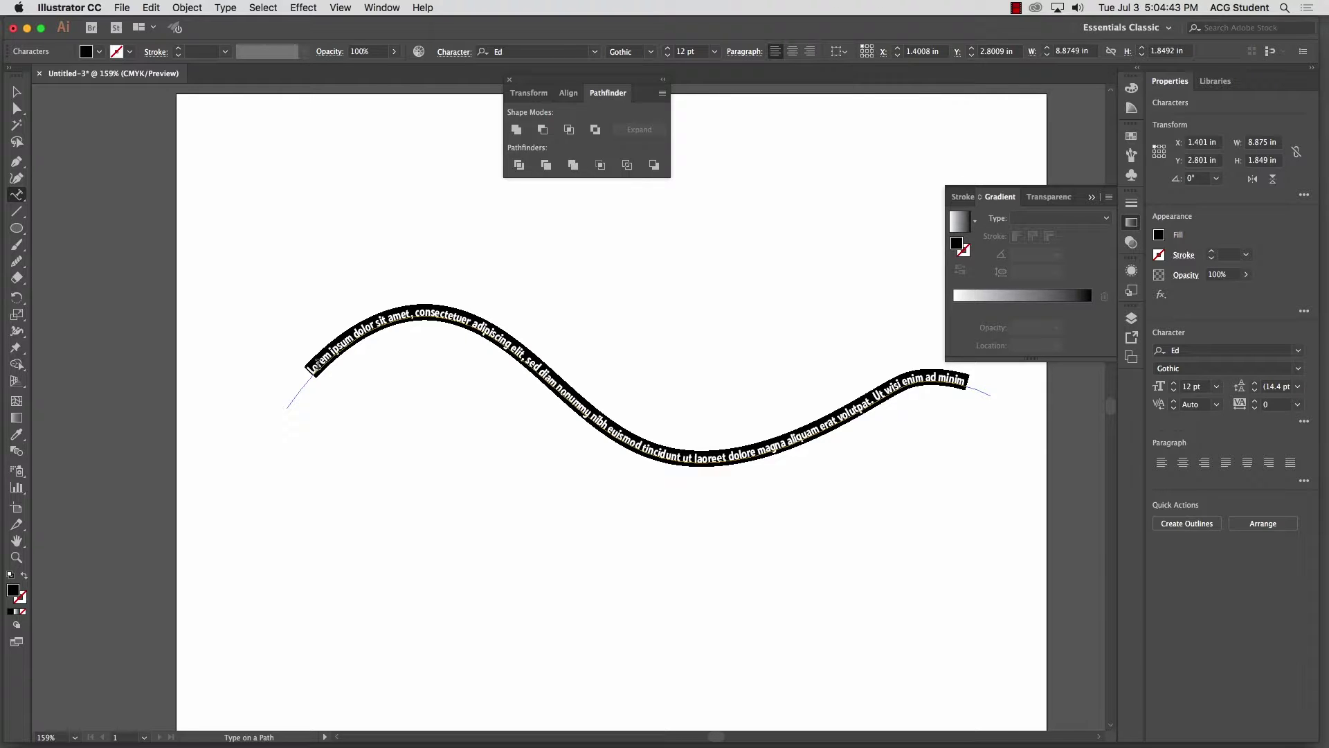
key("BackSpace")
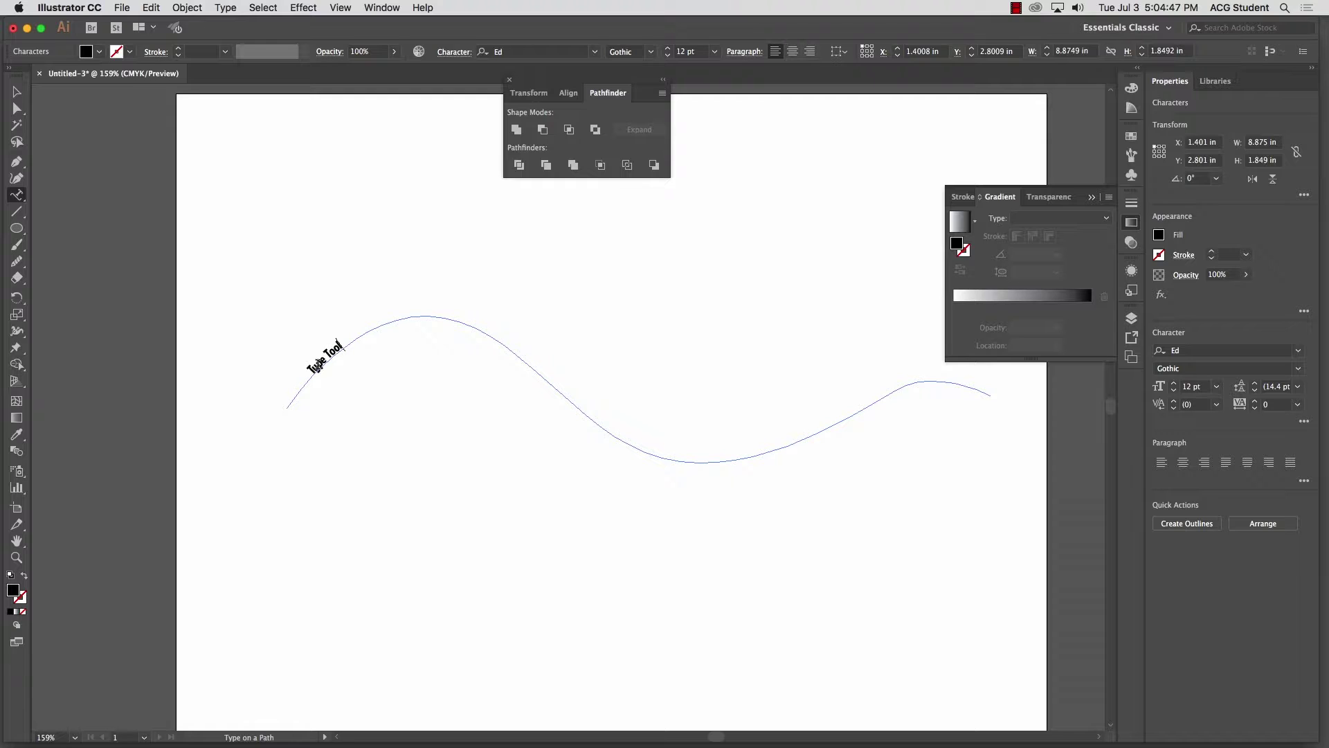
- Raise the path text's font size step by step to 118 pt
left_click(17, 91)
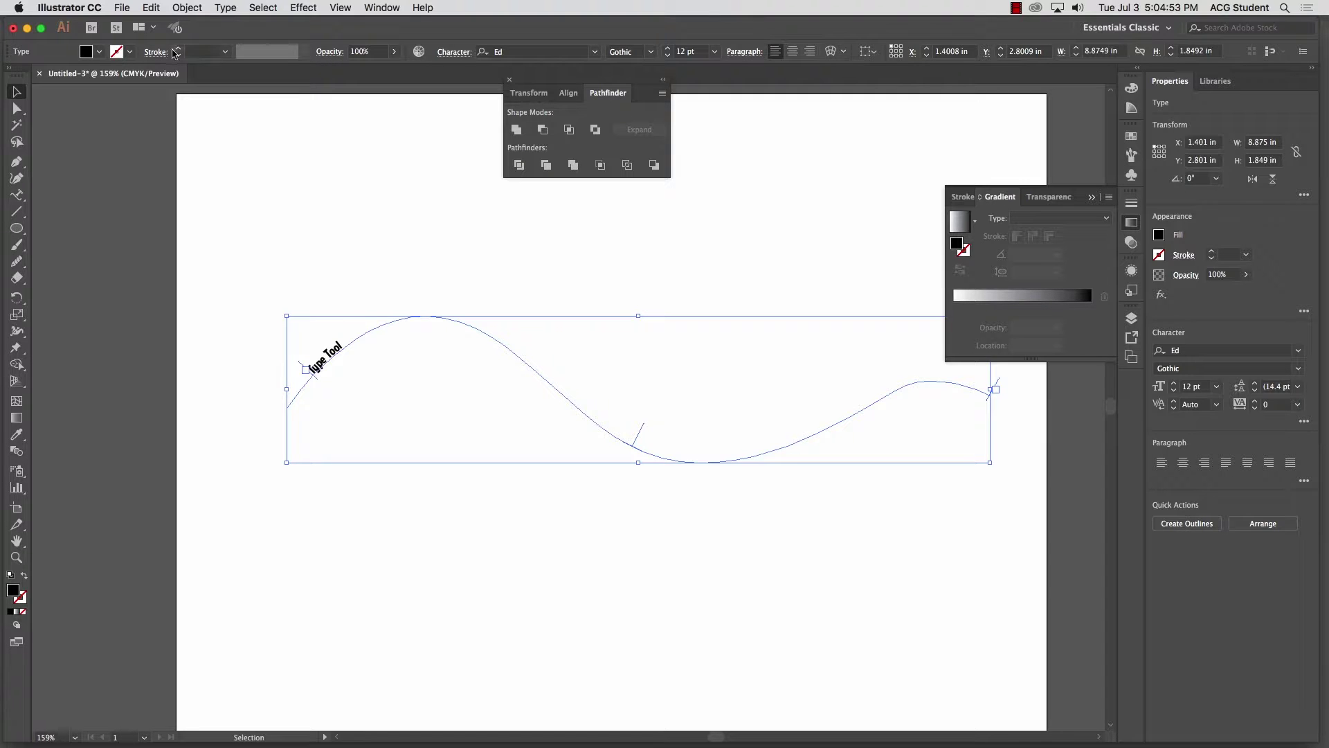
left_click(669, 50)
left_click(669, 49)
left_click(669, 50)
left_click(669, 50)
left_click(668, 50)
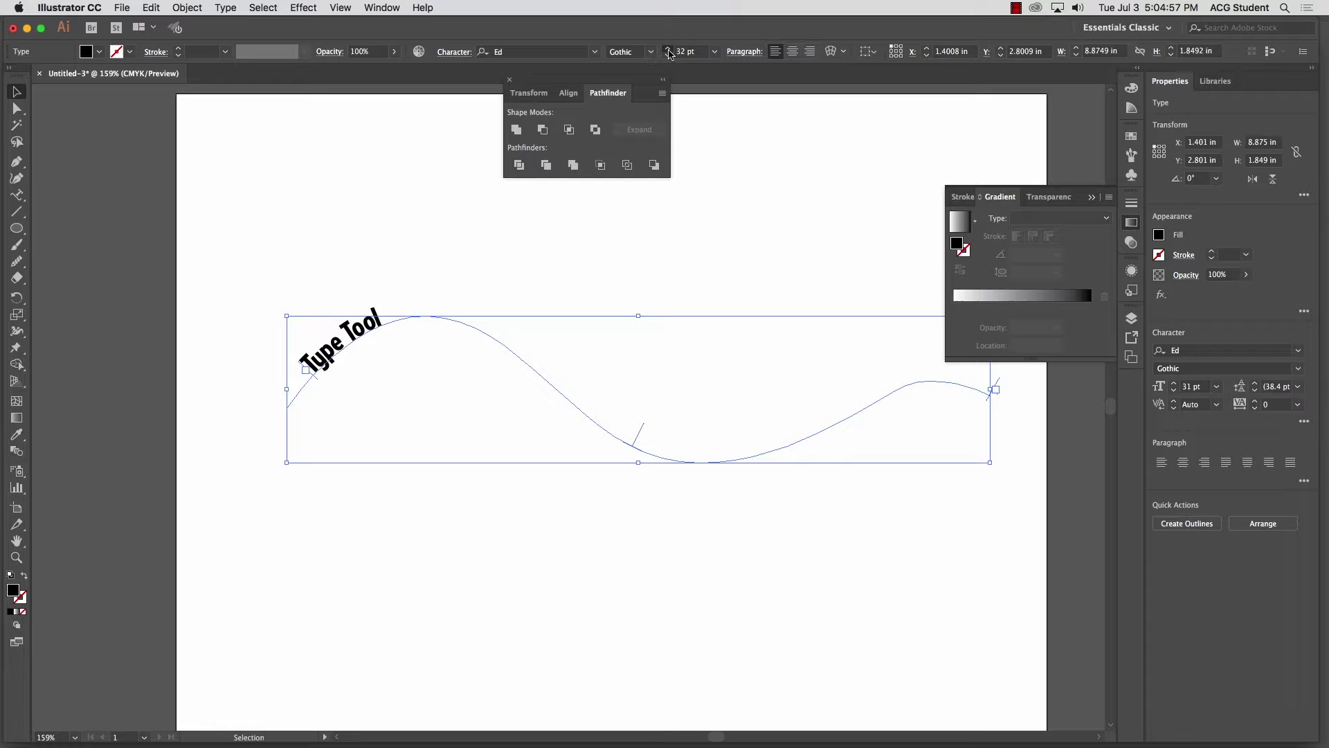
left_click(669, 50)
left_click(669, 49)
left_click(668, 49)
left_click(668, 50)
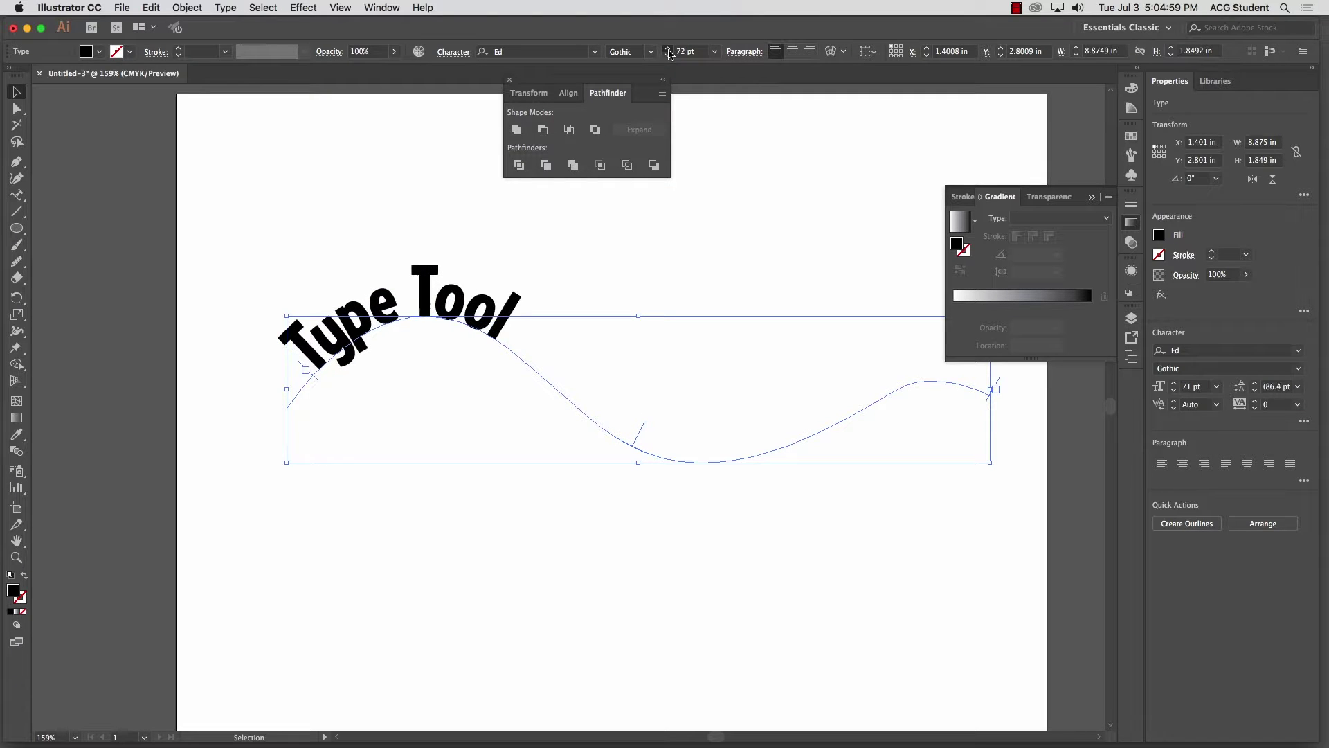
left_click(668, 50)
left_click(669, 51)
left_click(668, 51)
left_click(668, 50)
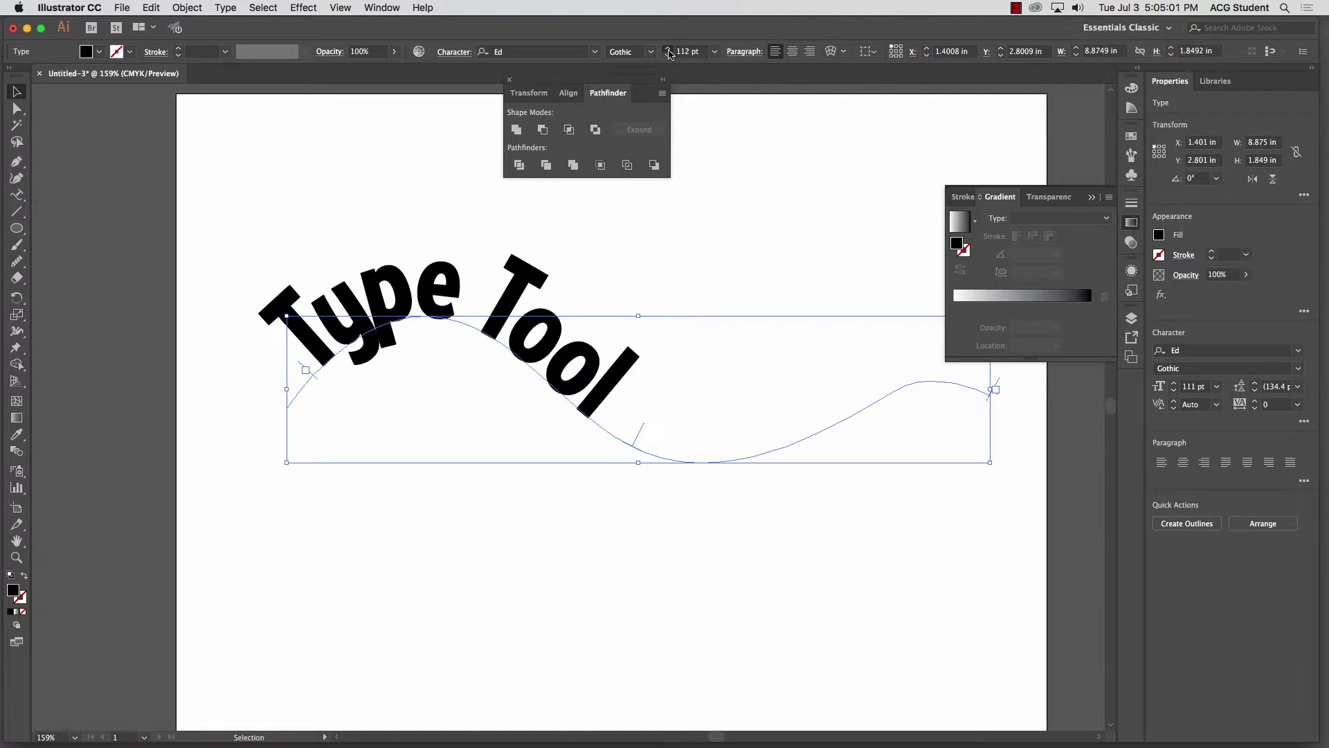
left_click(668, 51)
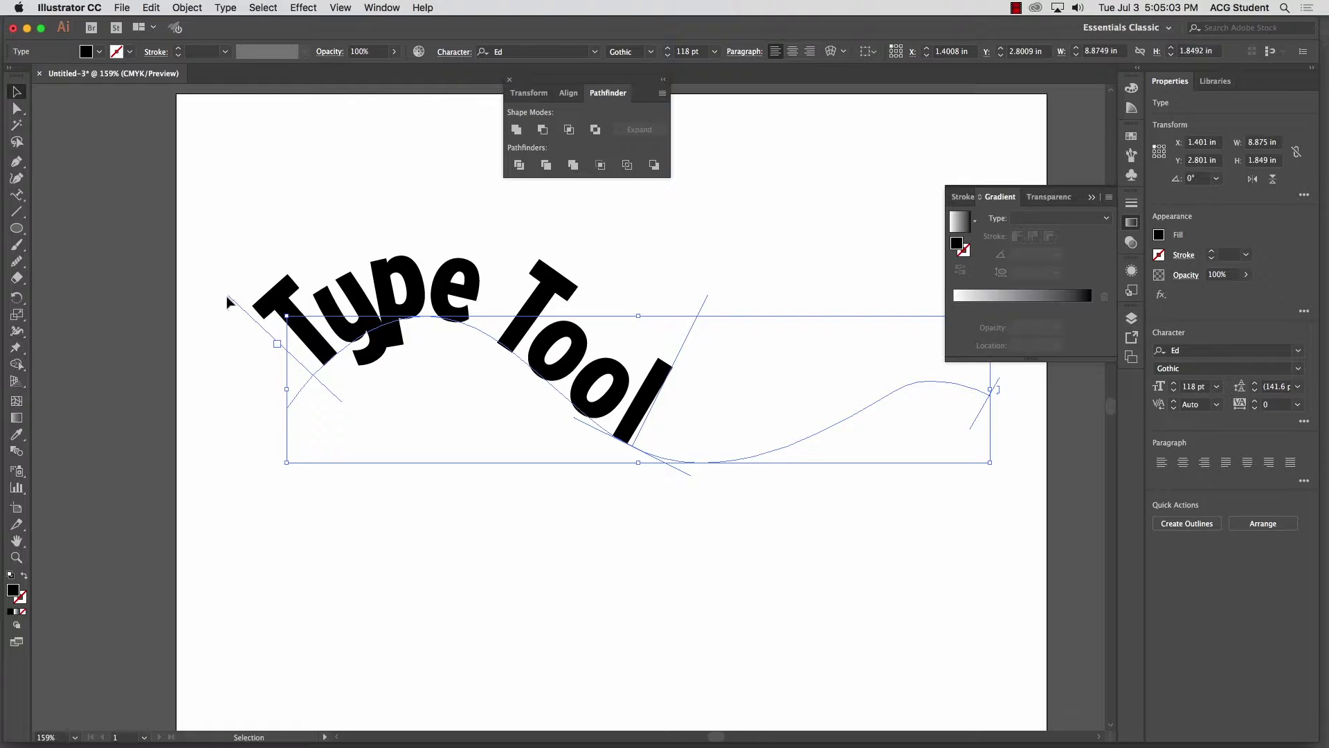
- Slide the path text's start point along the curve and reselect the path text
left_click_drag(231, 299, 161, 201)
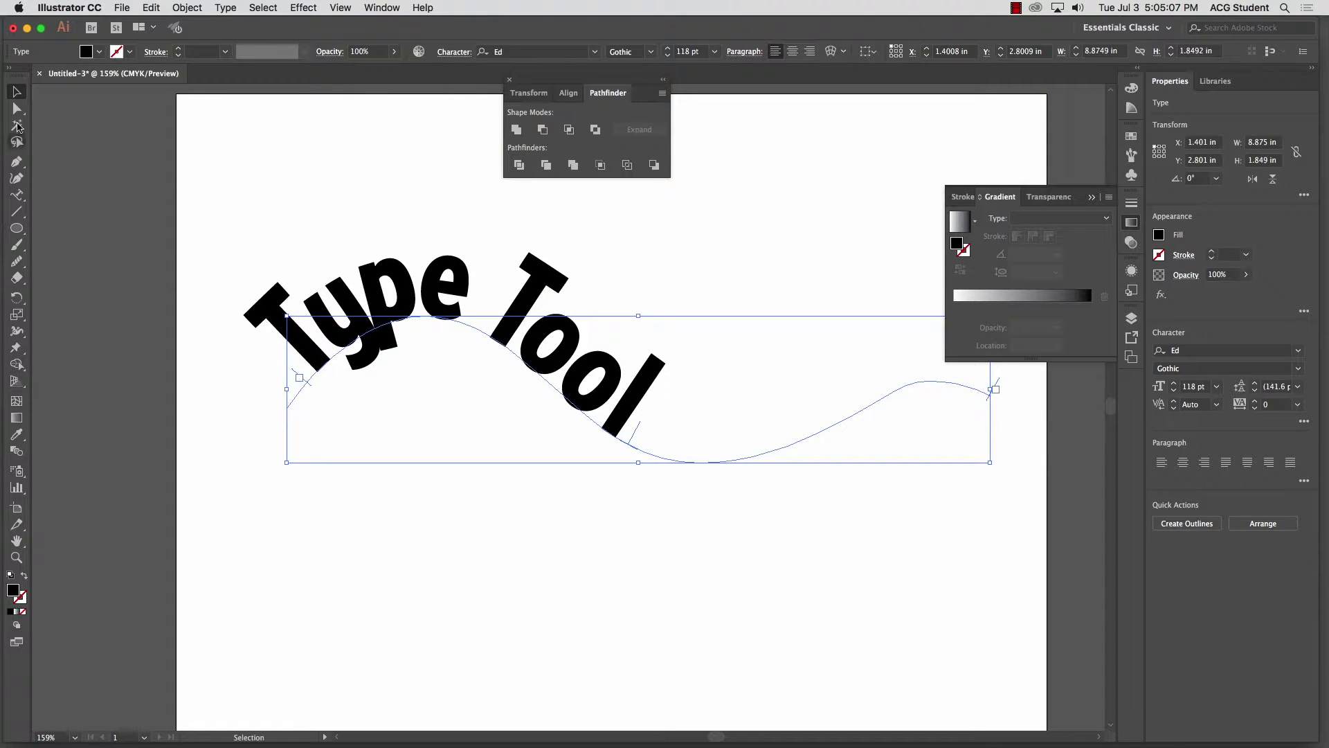
left_click(308, 182)
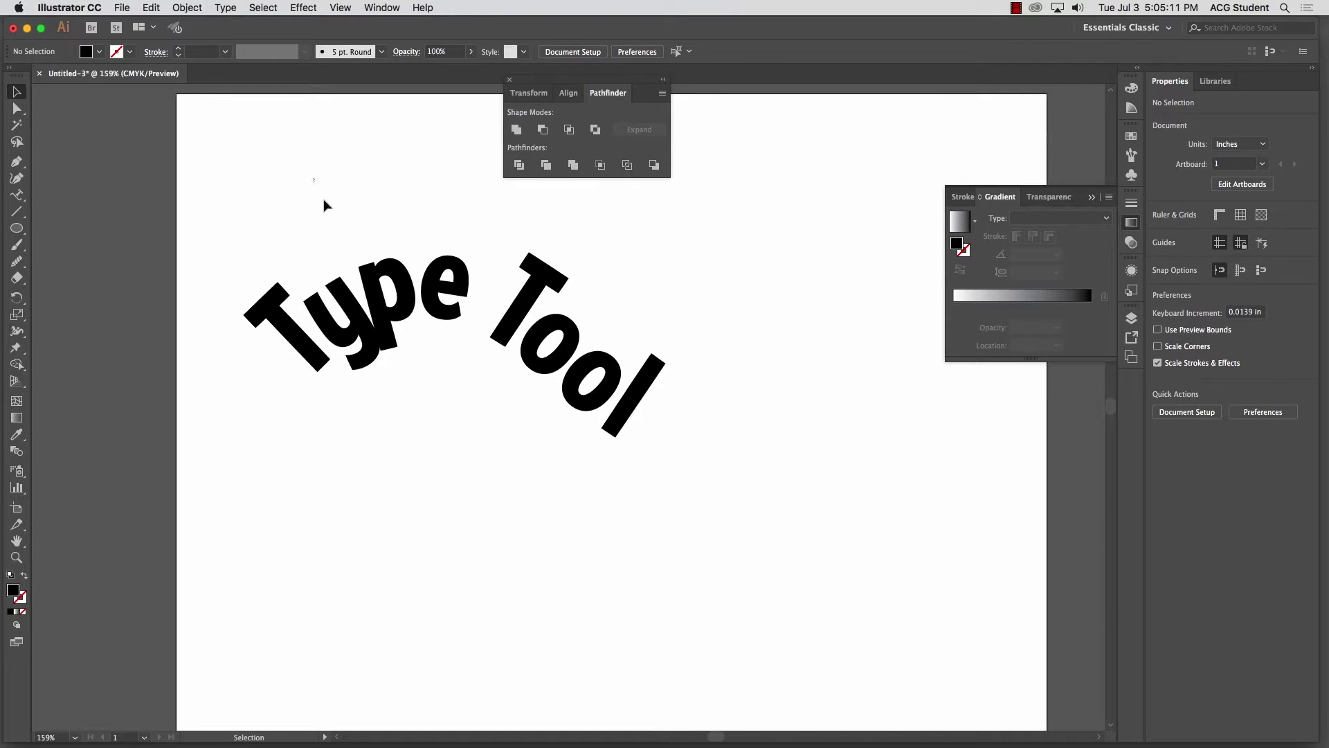
left_click(602, 459)
key("Delete")
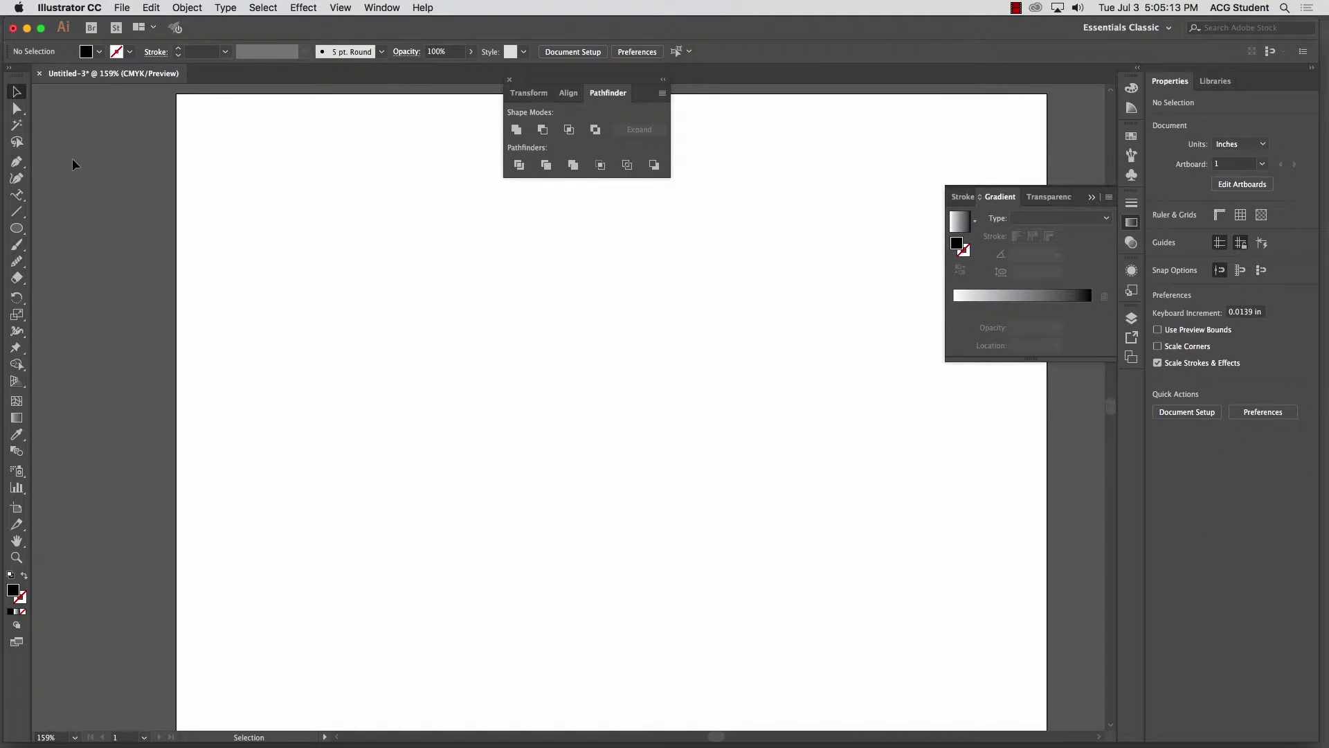
left_click(16, 162)
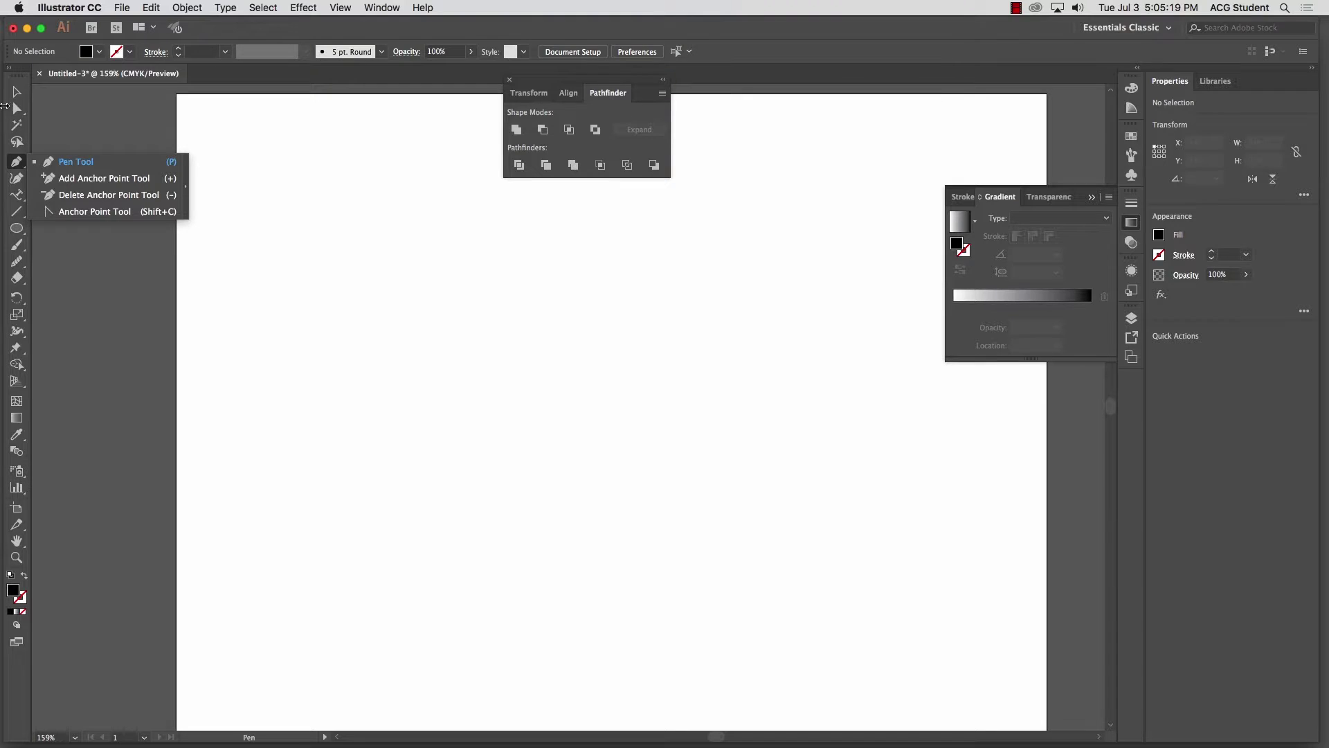
left_click(18, 93)
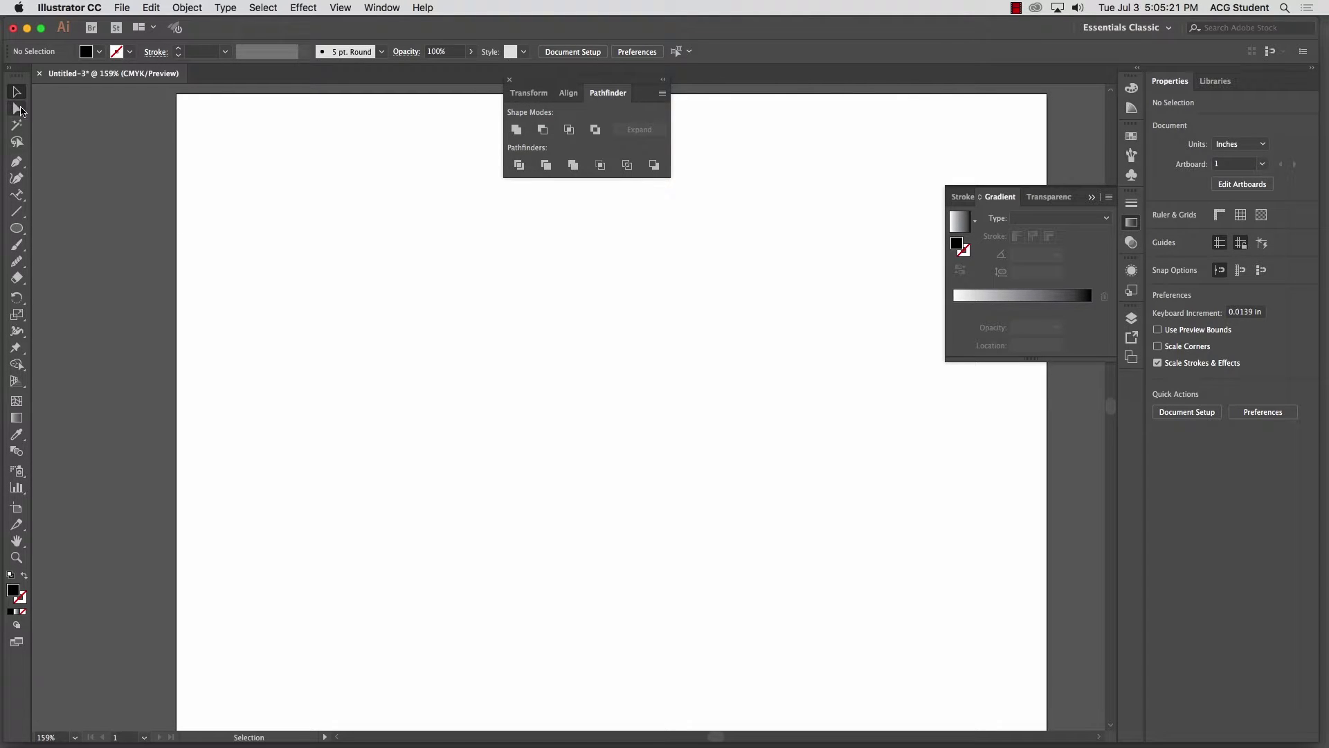
left_click_drag(16, 194, 120, 249)
left_click(384, 242)
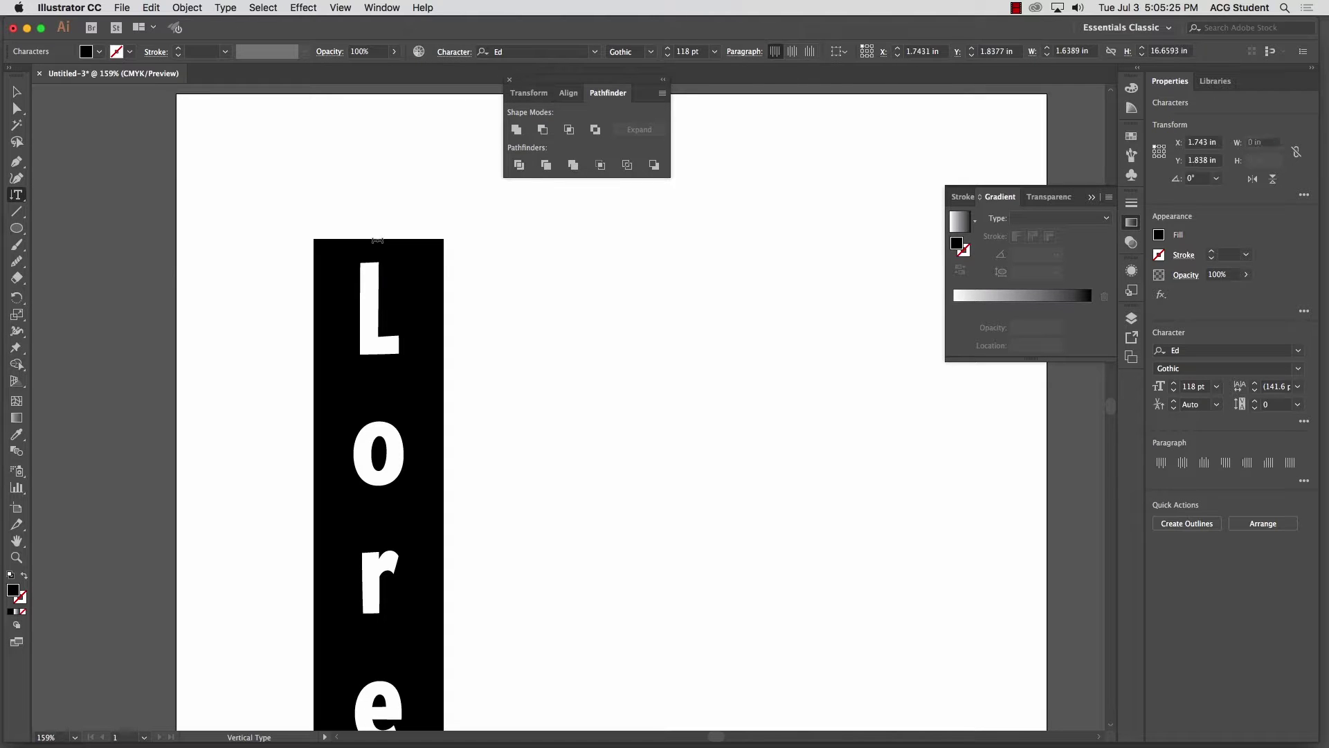
left_click(16, 91)
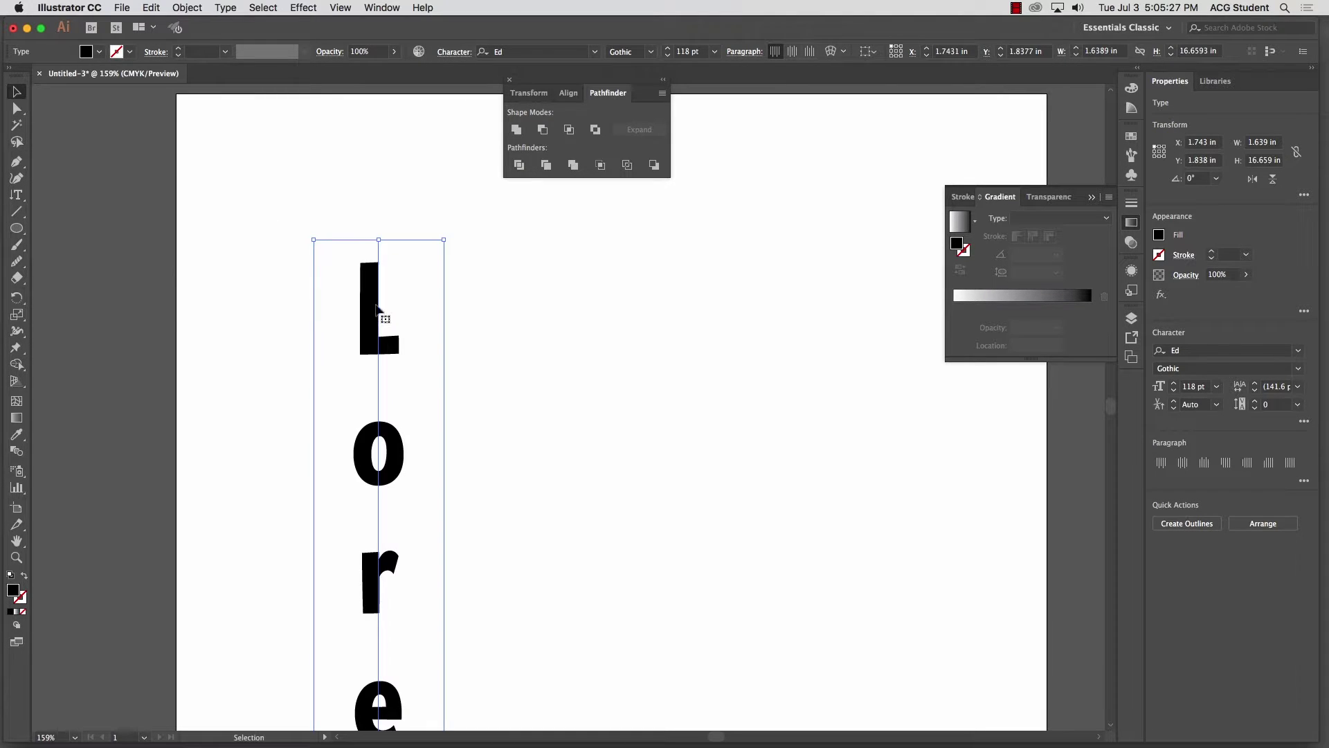
left_click_drag(527, 424, 543, 347)
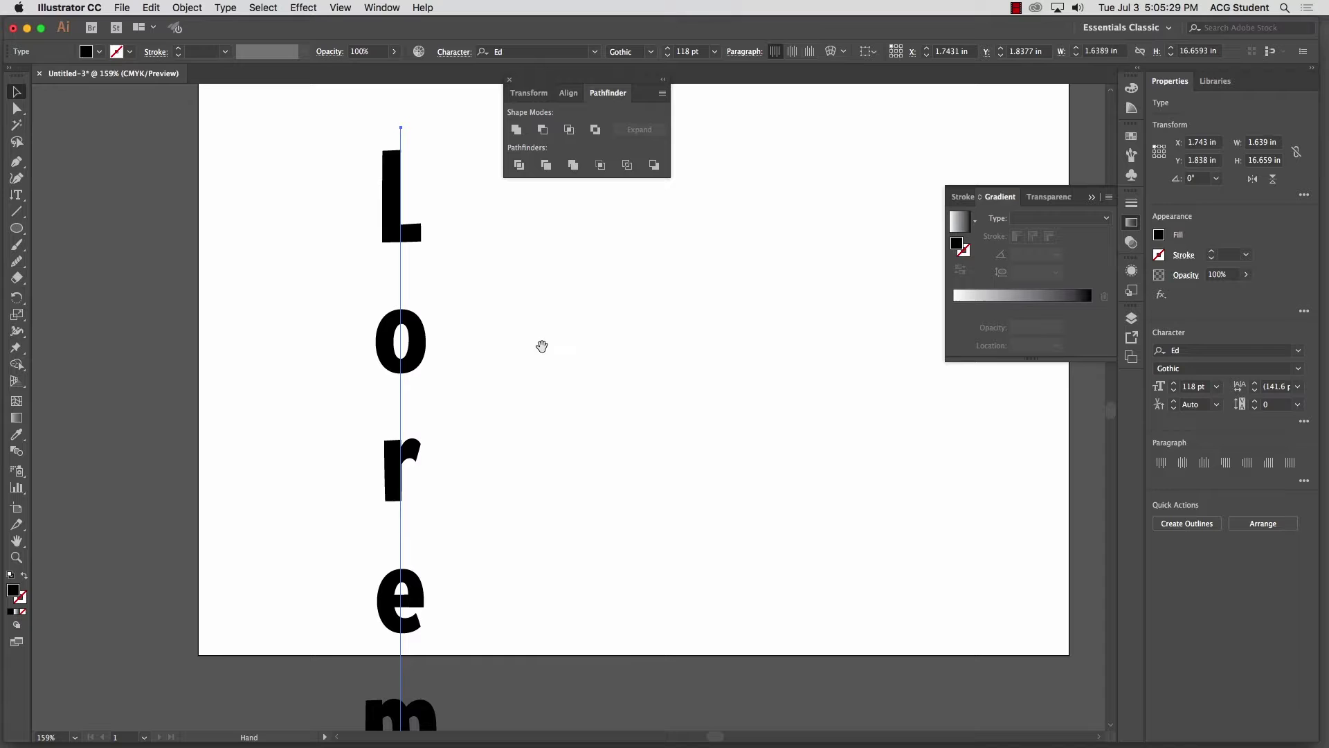
left_click_drag(466, 127, 424, 549)
left_click_drag(401, 610, 340, 182)
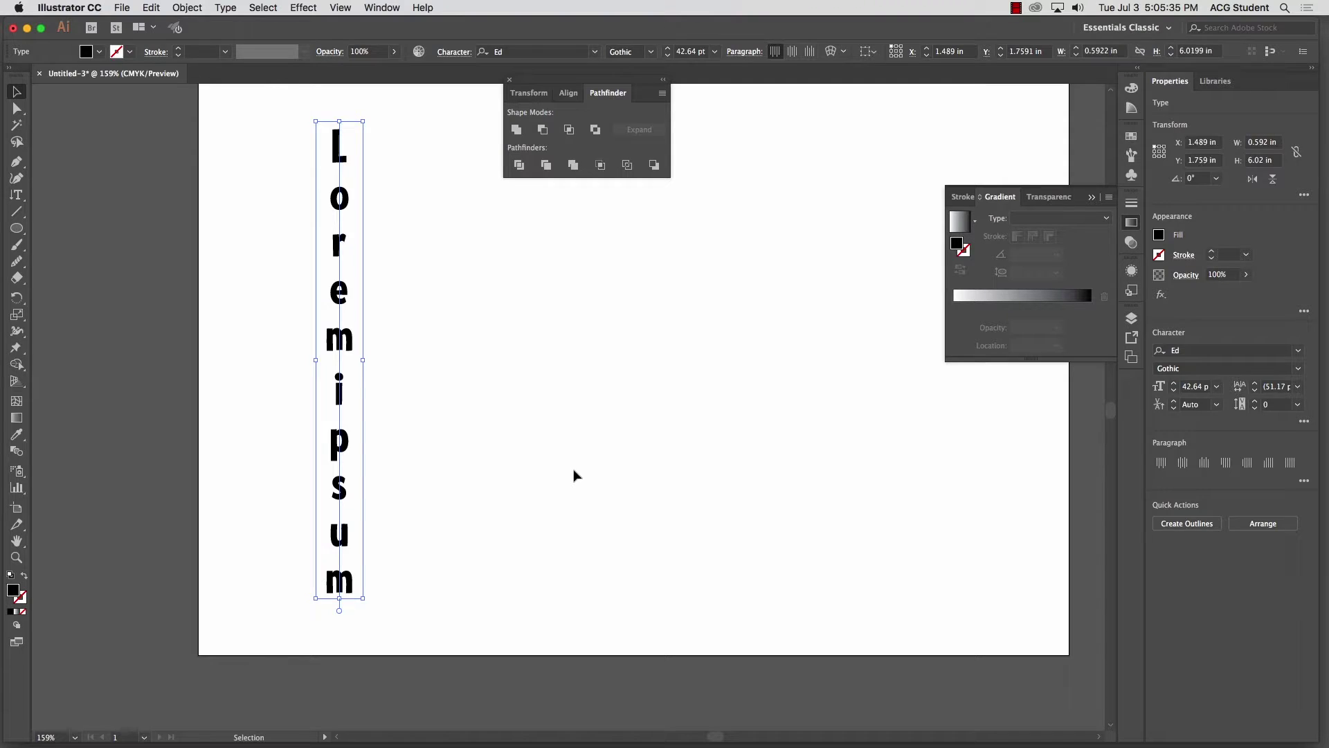
key("Delete")
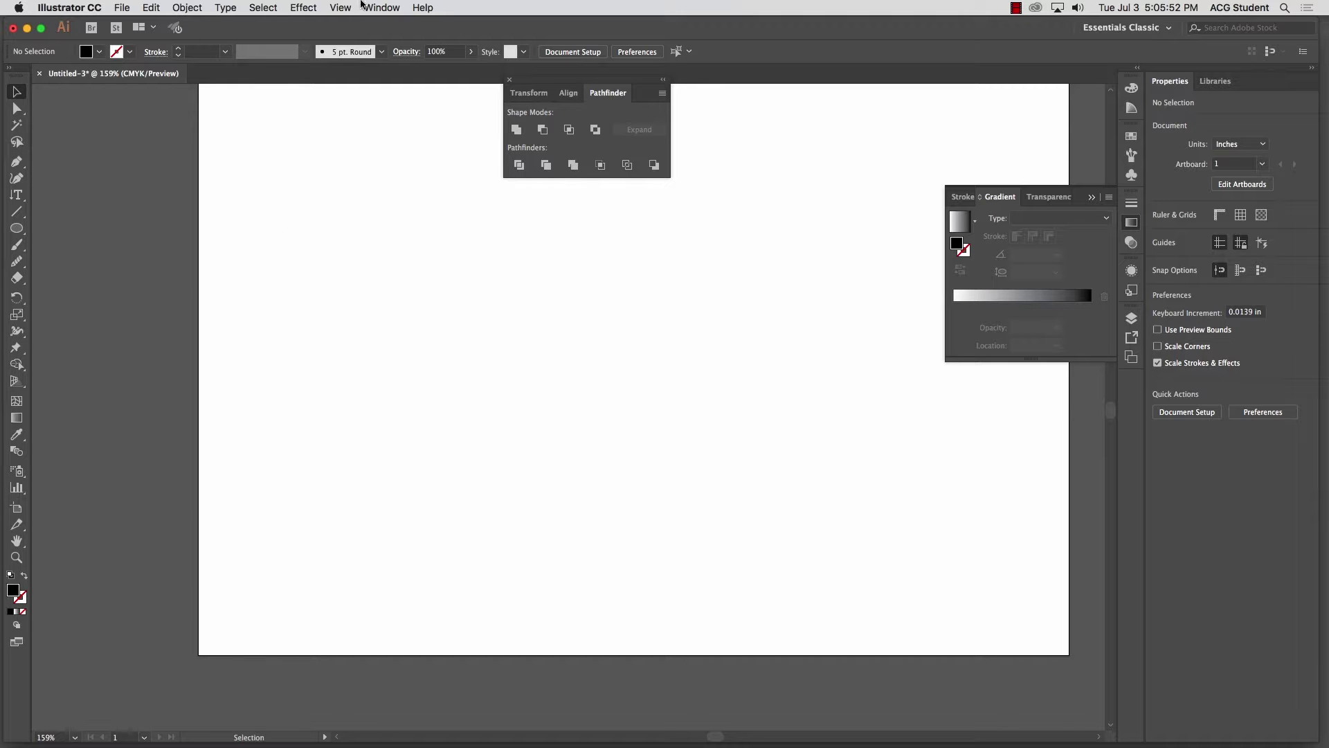
- Switch to the horizontal Type Tool from the type tools flyout
left_click(17, 194)
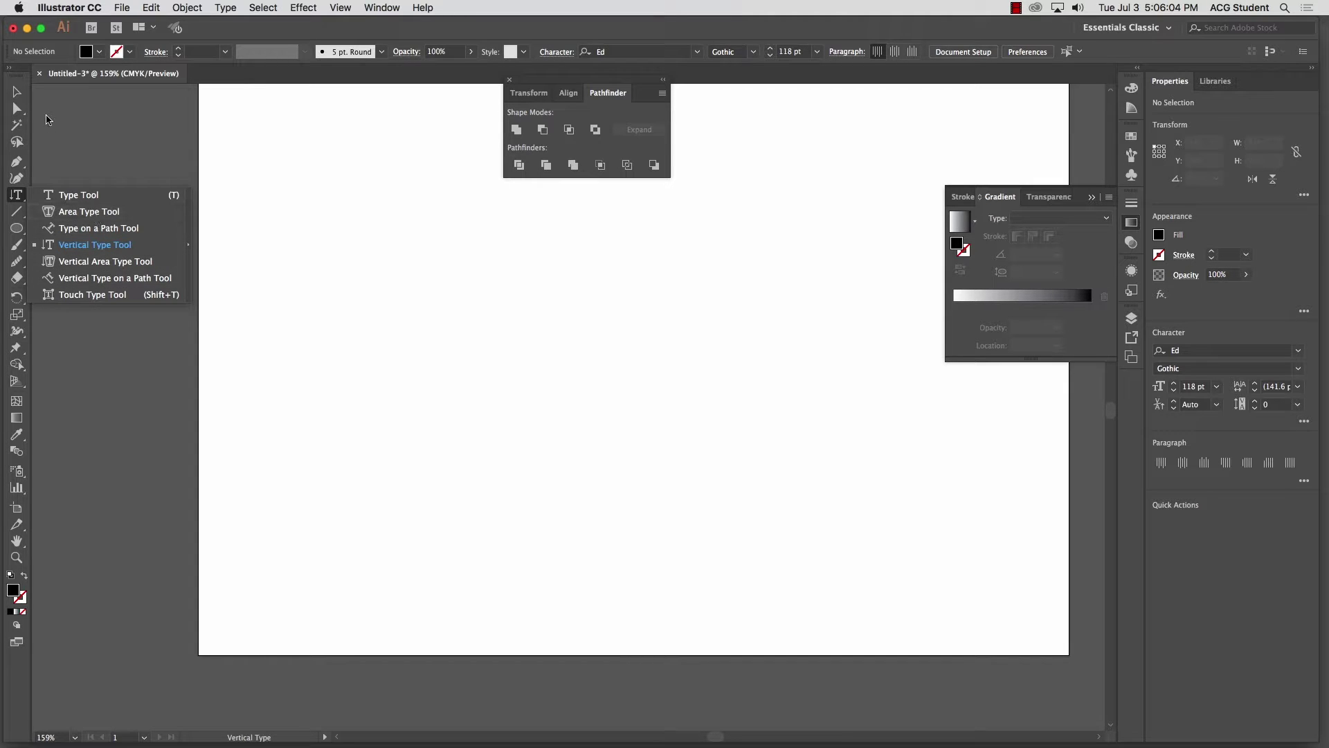
left_click(16, 93)
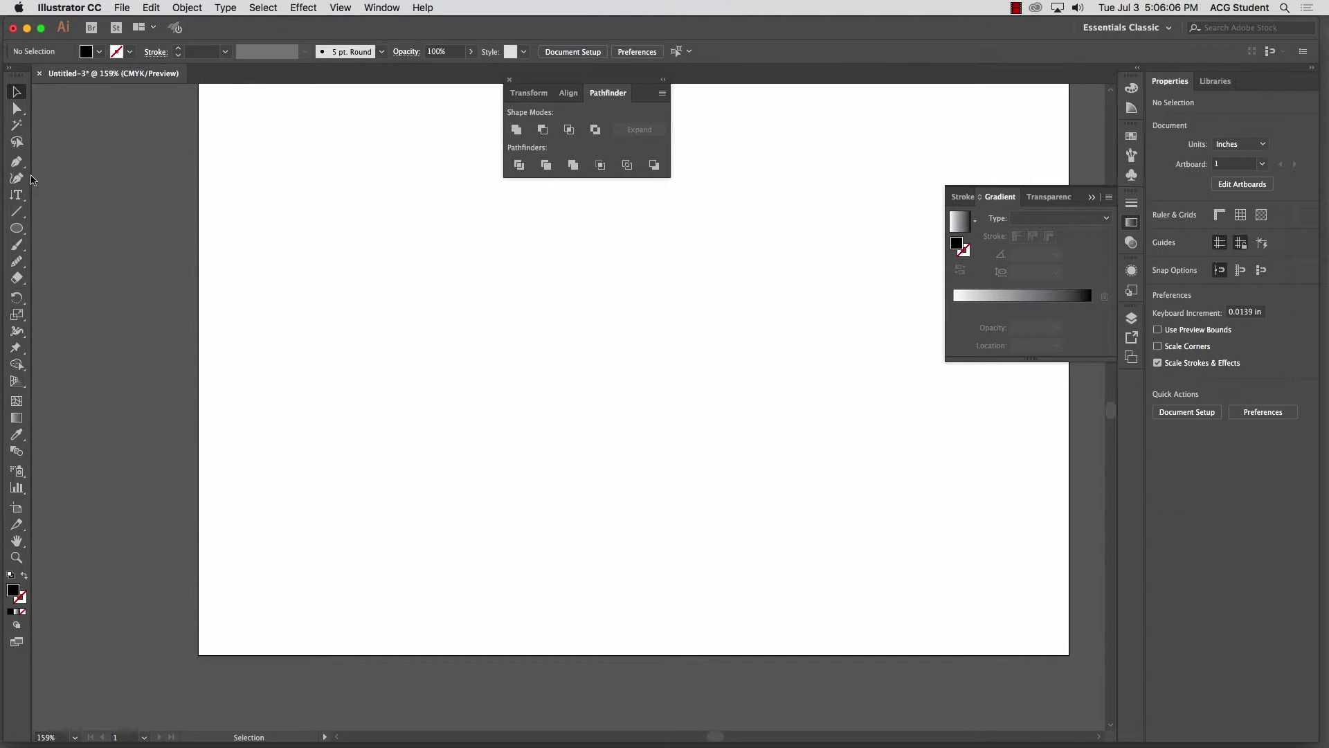
left_click(16, 197)
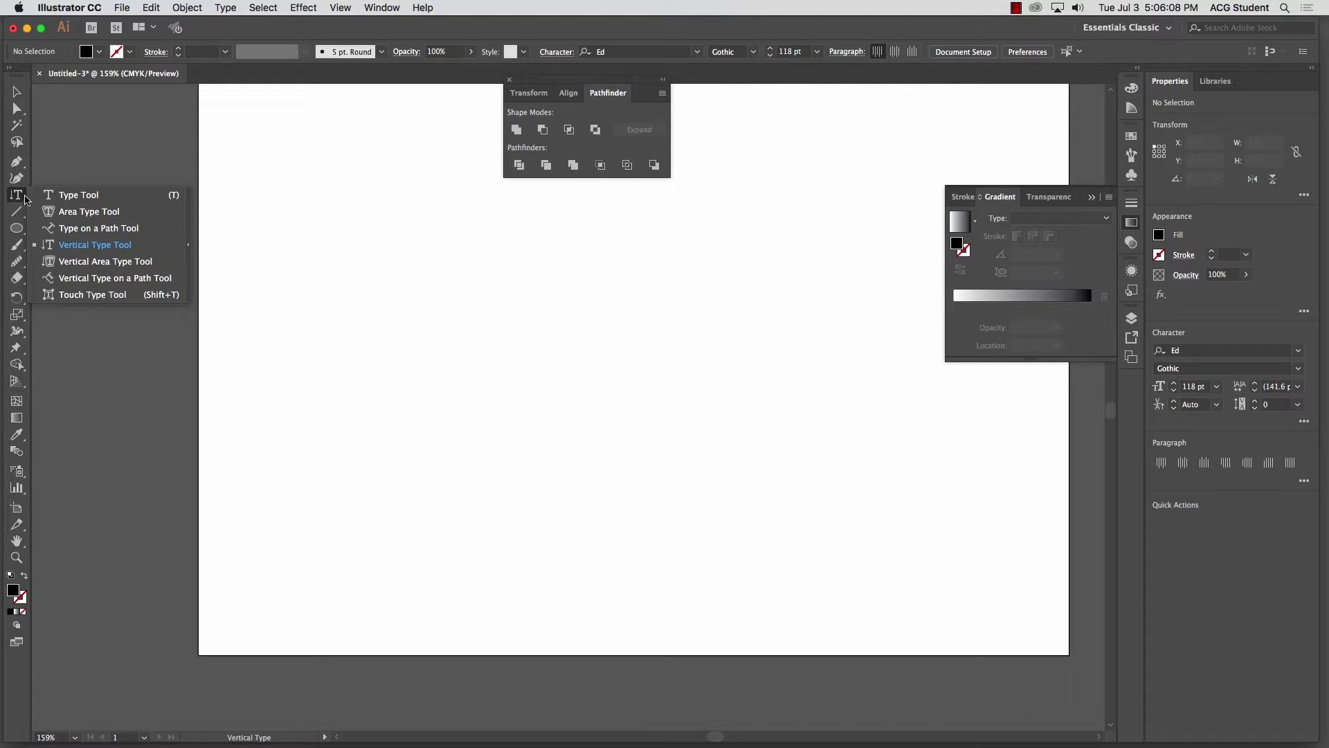
left_click(79, 196)
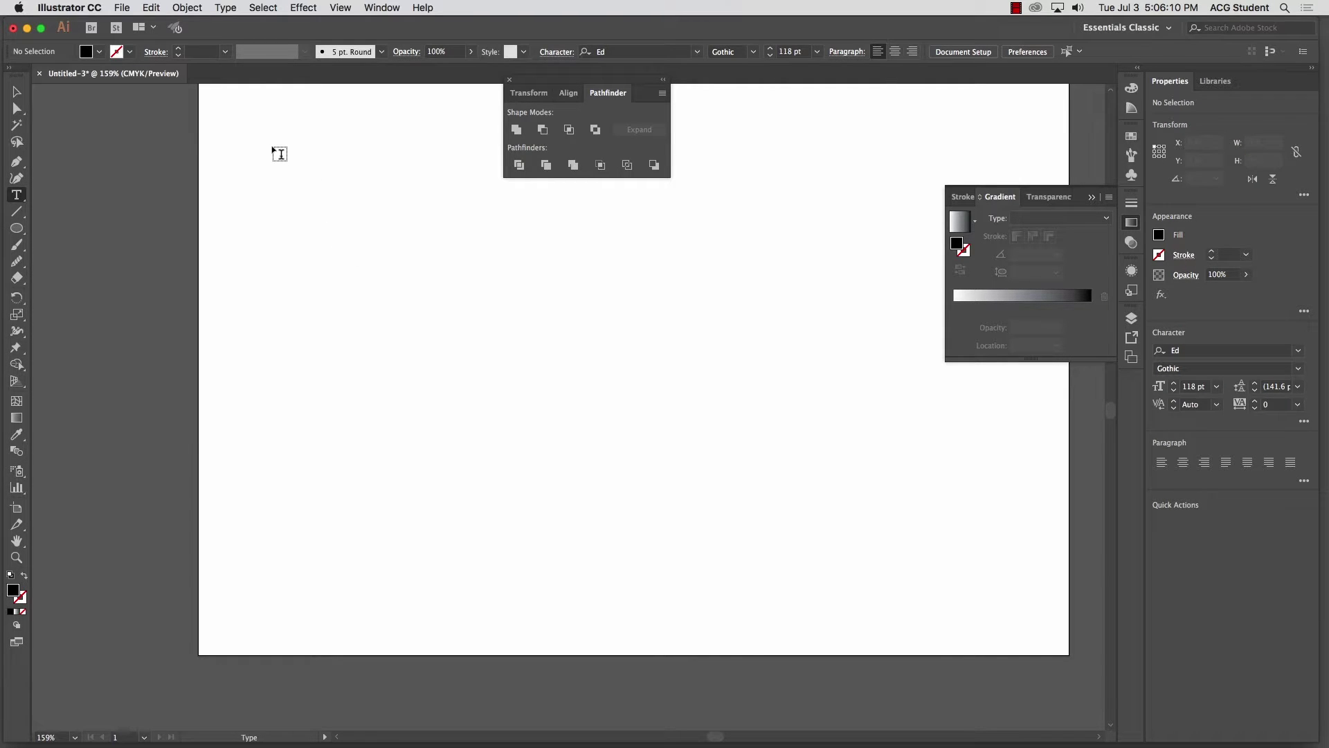
- Draw a placeholder text frame and reduce the font size to 47 pt, fitting a single line
left_click_drag(273, 148, 658, 596)
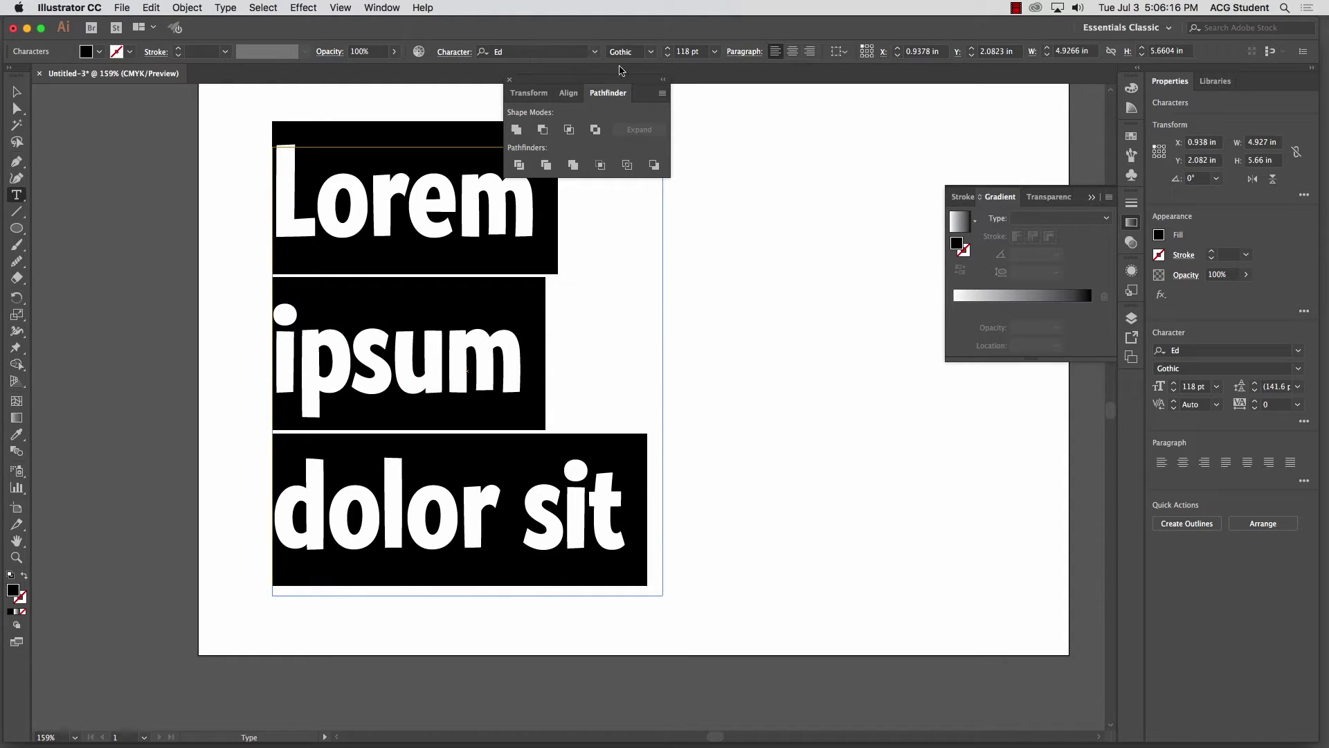
left_click(667, 56)
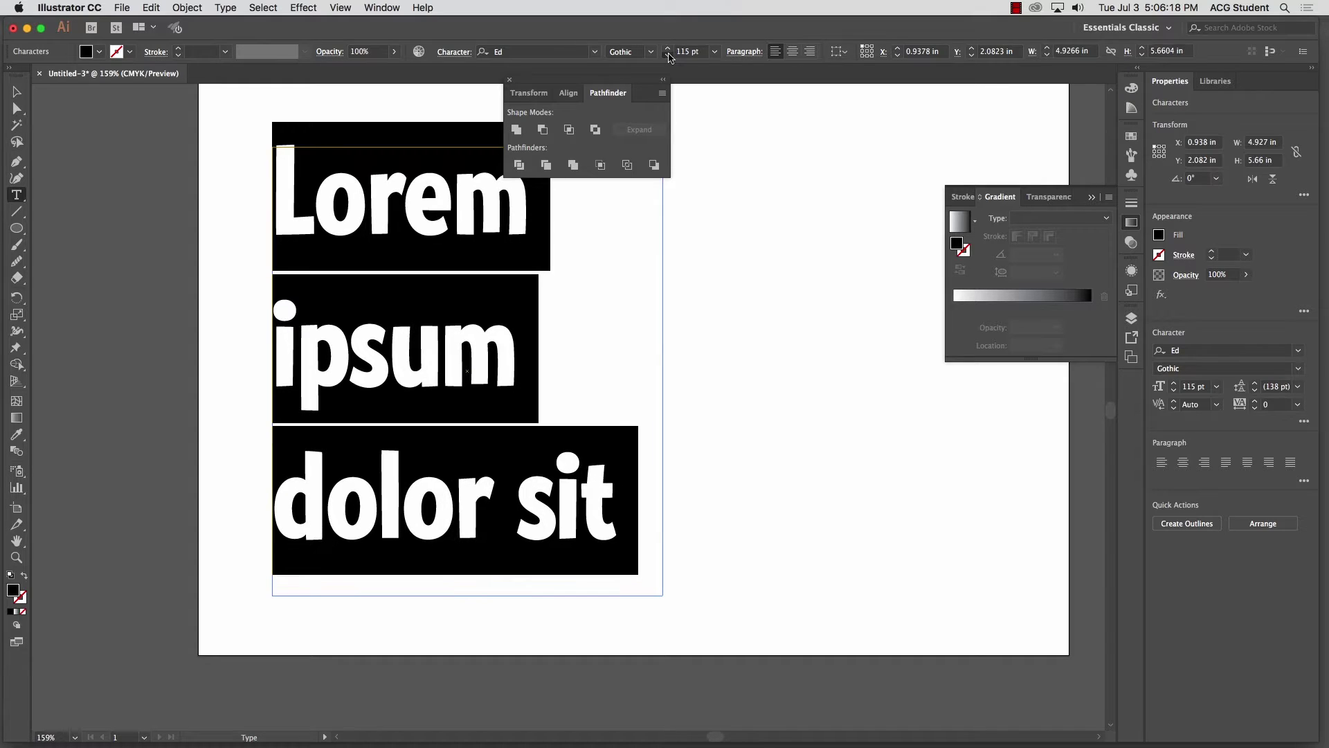
left_click(668, 56)
left_click(668, 56)
left_click(668, 55)
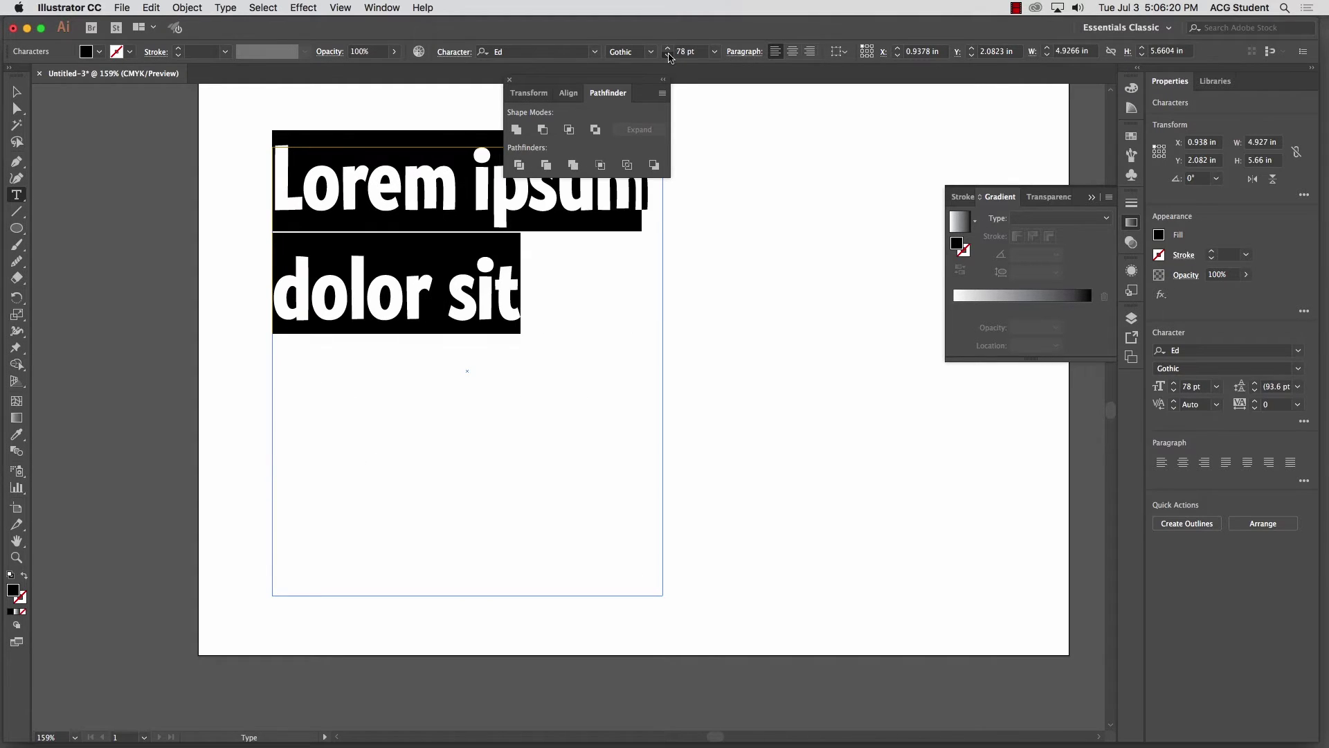
left_click(668, 56)
left_click(668, 55)
left_click(668, 55)
left_click(668, 55)
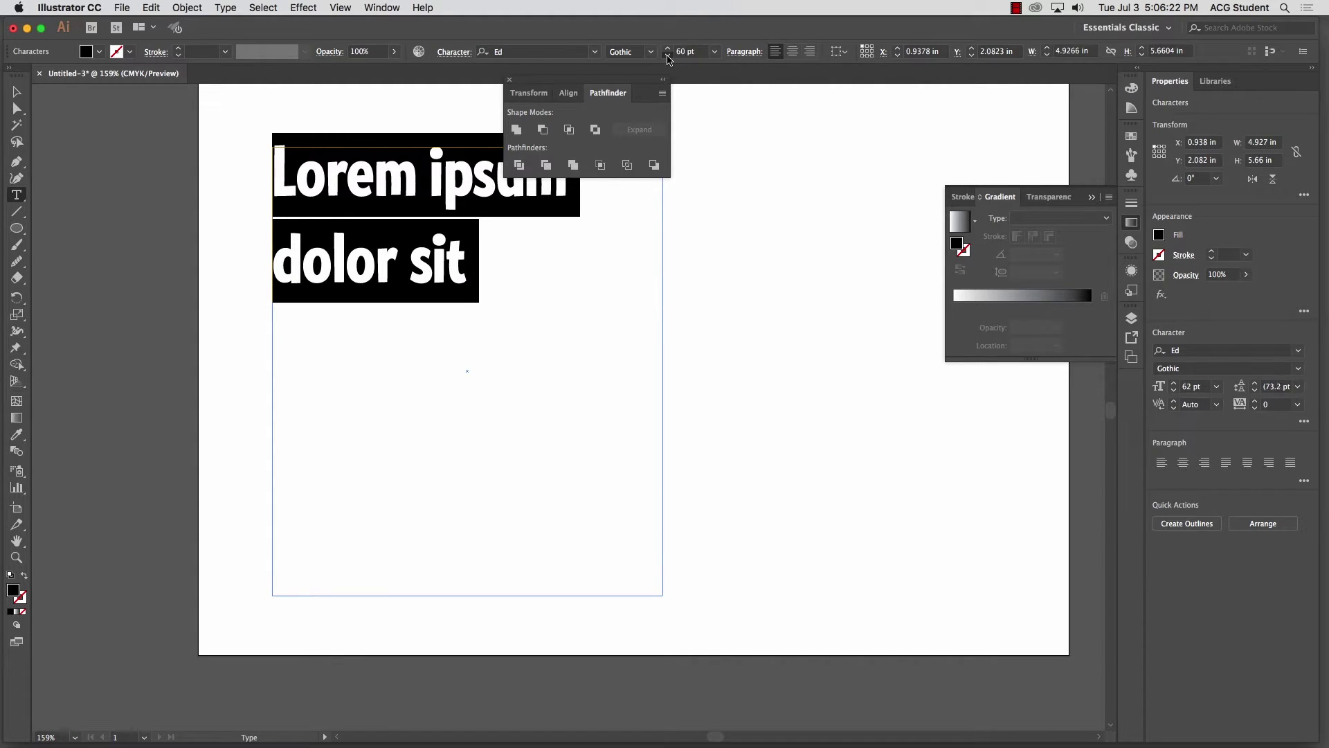
left_click(668, 55)
left_click(668, 55)
left_click(668, 55)
left_click(668, 55)
- Select the Lorem ipsum line and paste six more copies of it after 'sit'
left_click(417, 165)
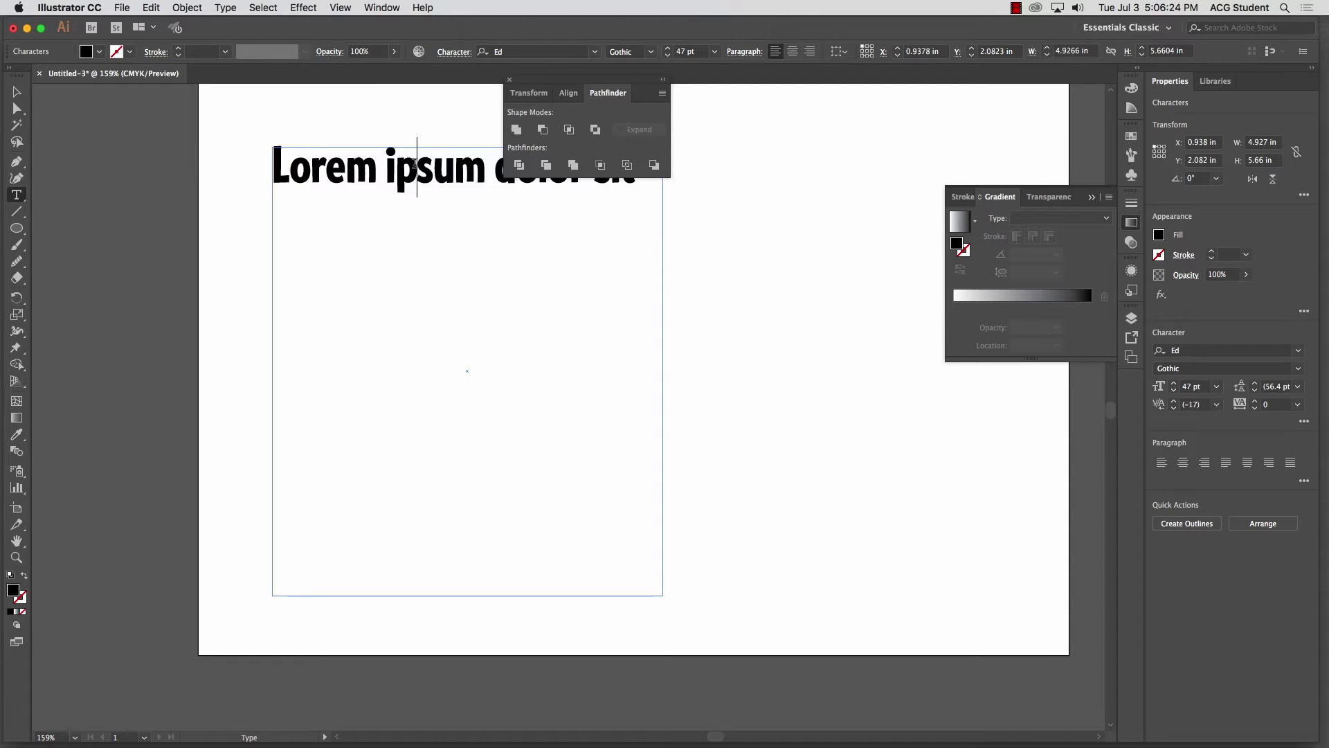
left_click(432, 169)
key("Escape")
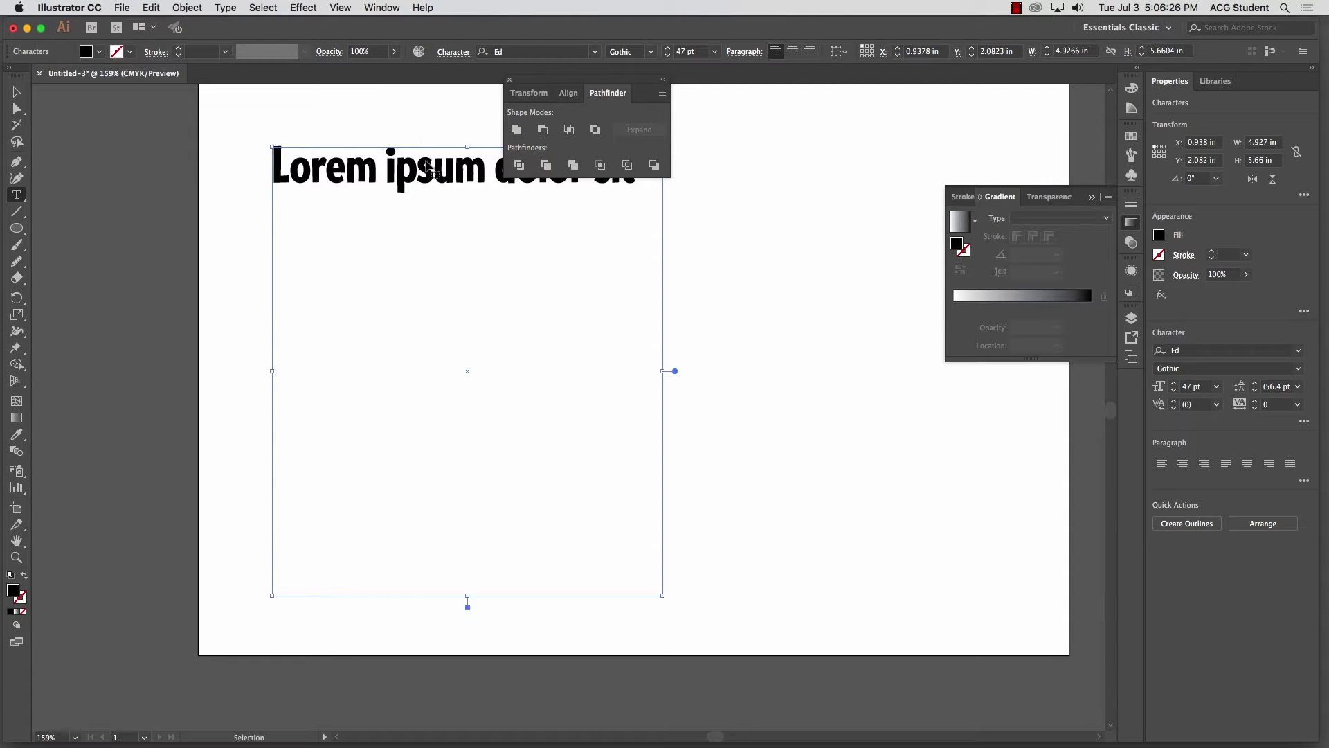
key("super+a")
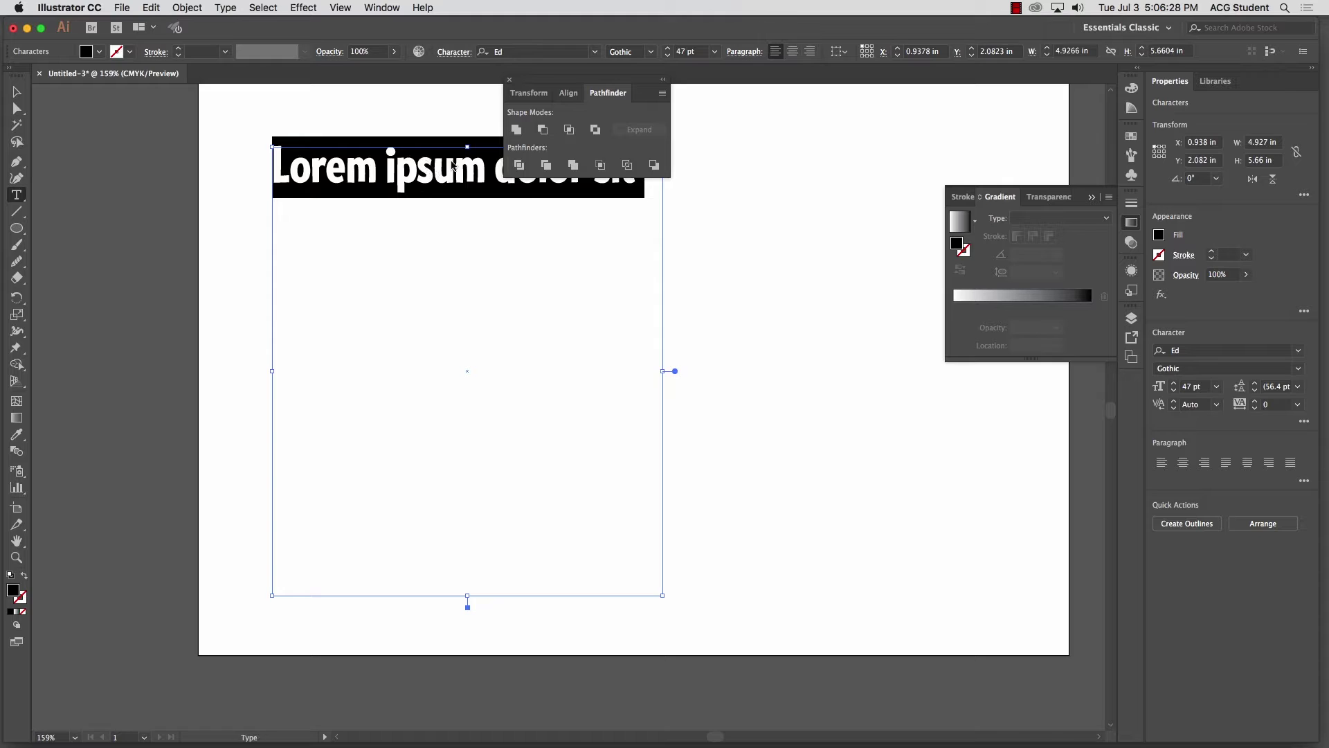
left_click(654, 200)
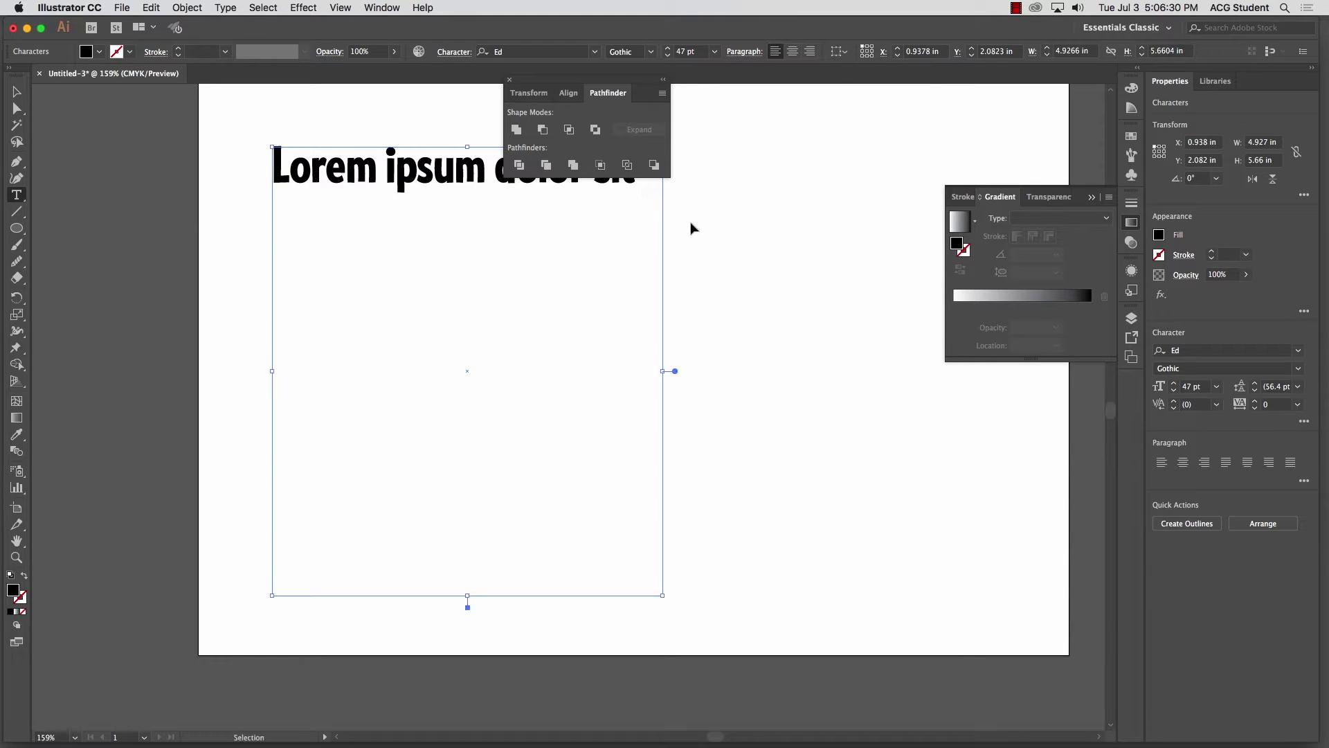
key("super+v")
key("super+v")
key("super+v")
key("super+v")
key("super+v")
key("super+v")
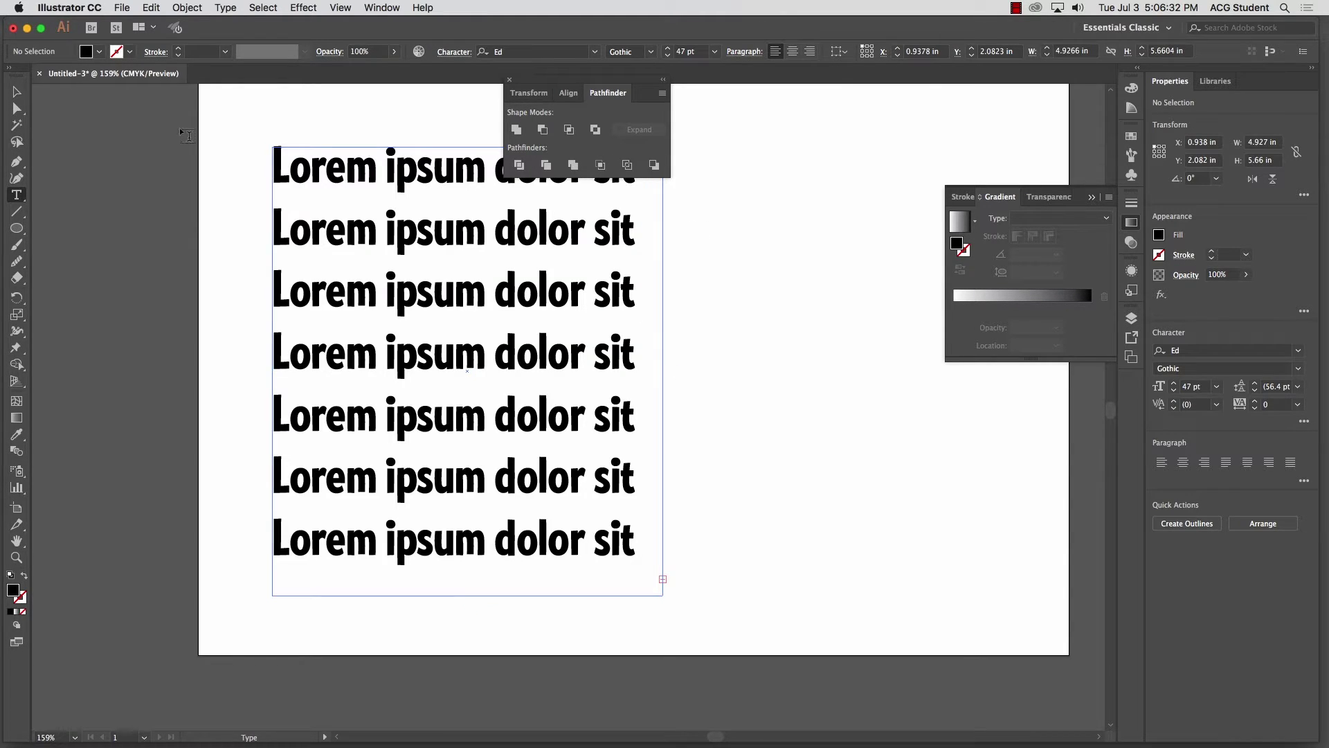
key("Escape")
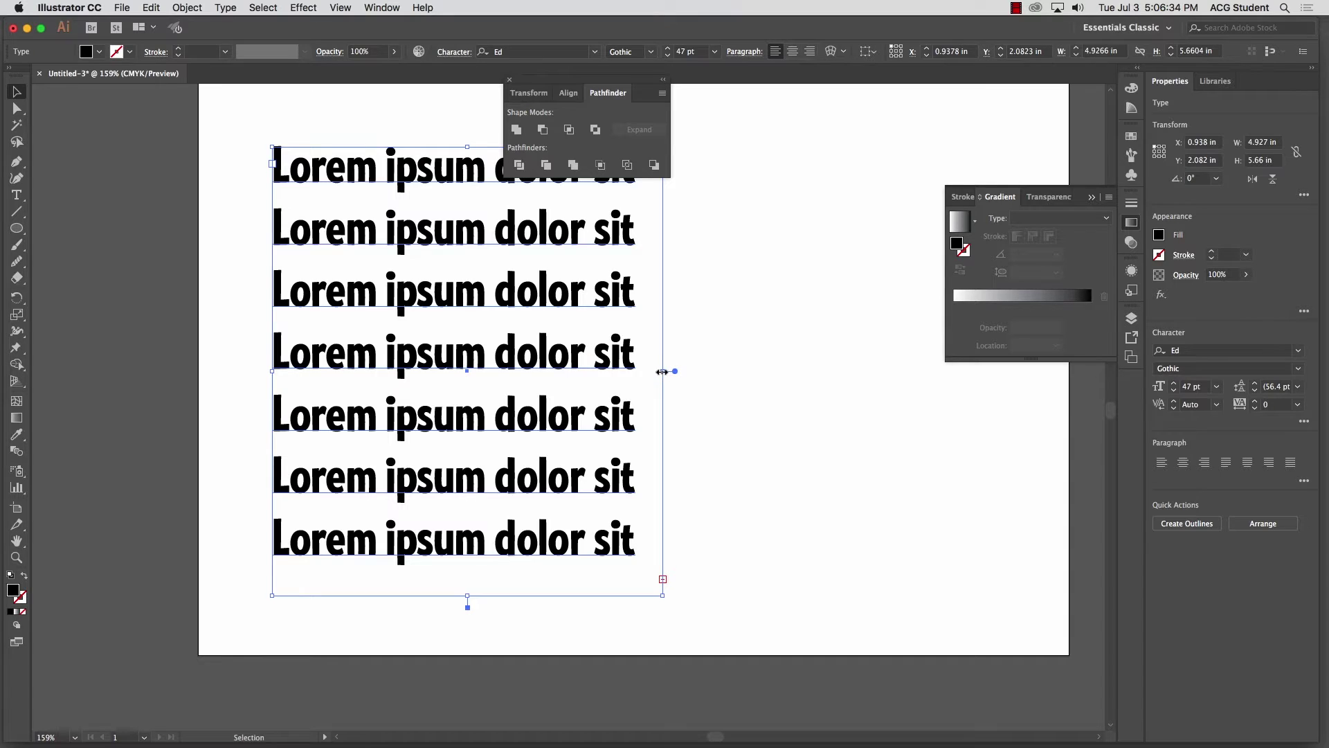
- Widen the frame to 7.6 in and move it onto the pasteboard left of the artboard
left_click_drag(665, 371, 874, 397)
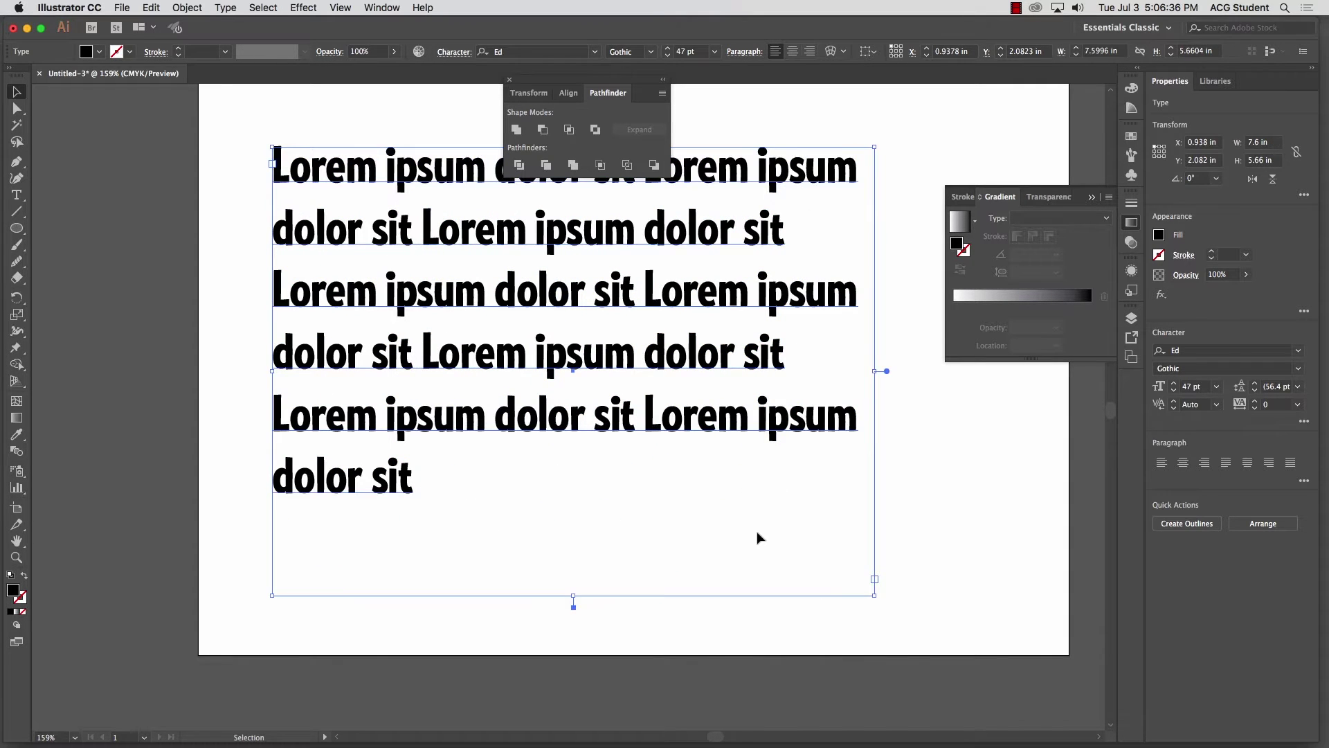
key("super+minus")
key("super+minus")
key("super+minus")
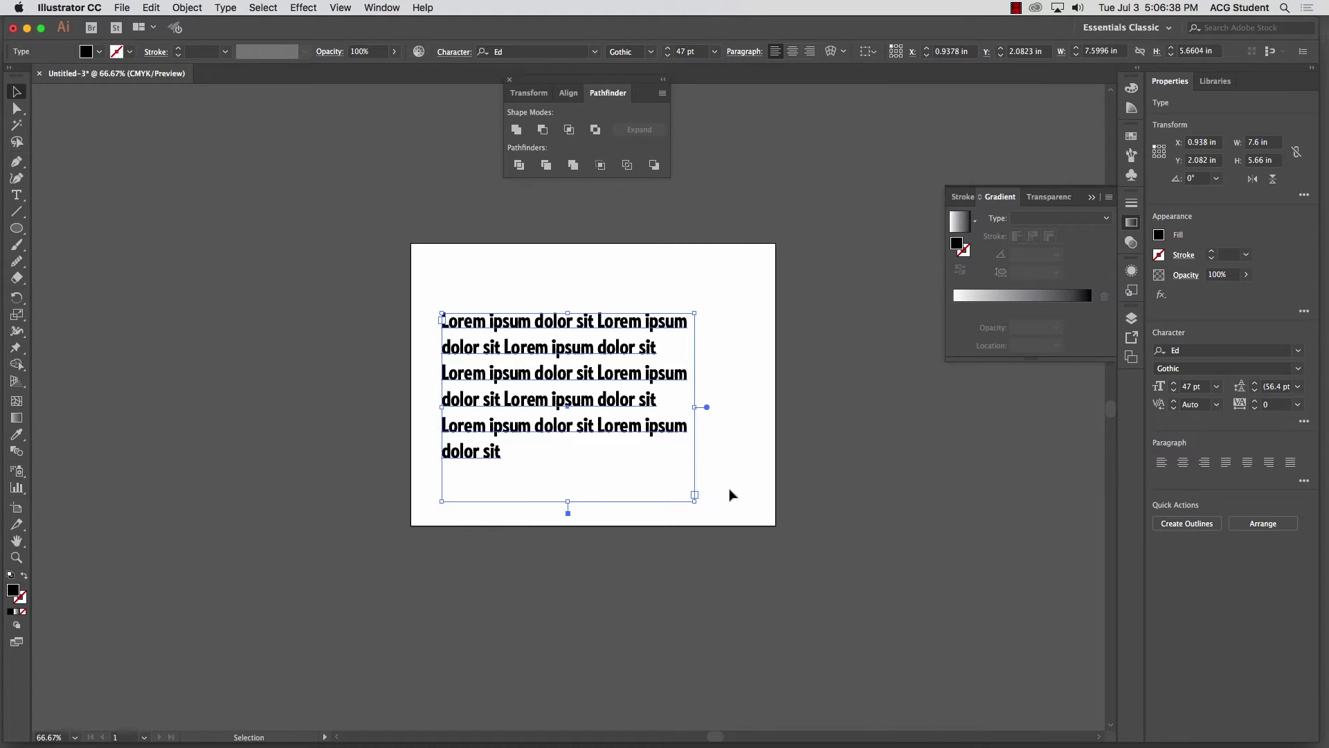
left_click_drag(618, 353, 273, 286)
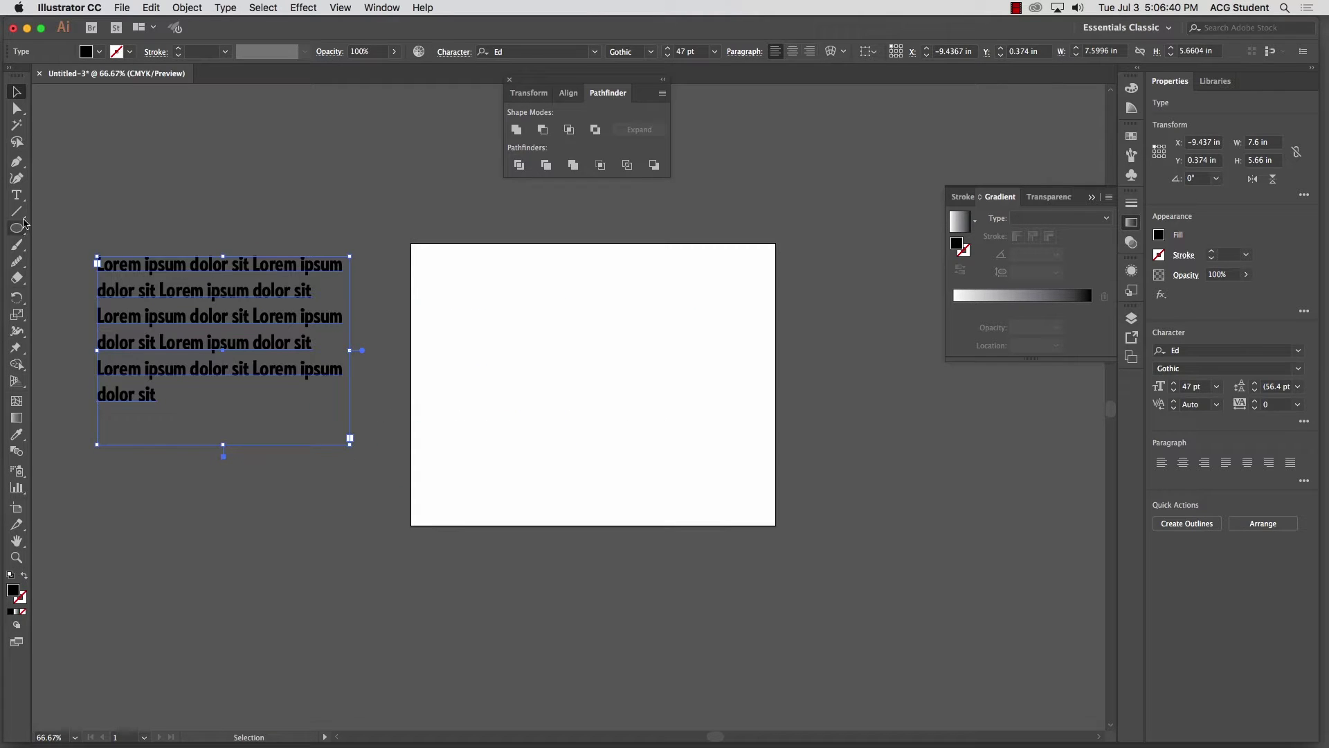
- Draw a closed four-sided shape with one curved edge at the artboard's upper left
left_click(17, 161)
left_click(428, 262)
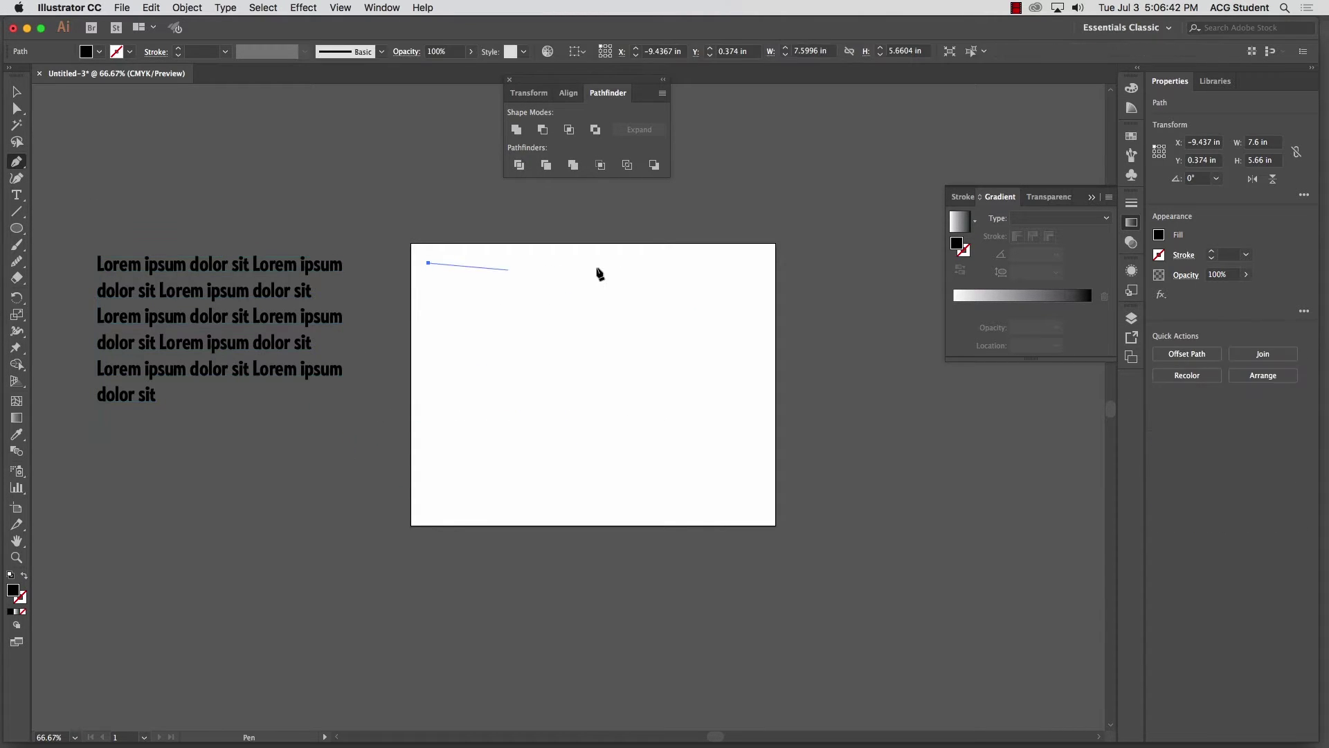
left_click(607, 263)
left_click_drag(517, 385, 509, 450)
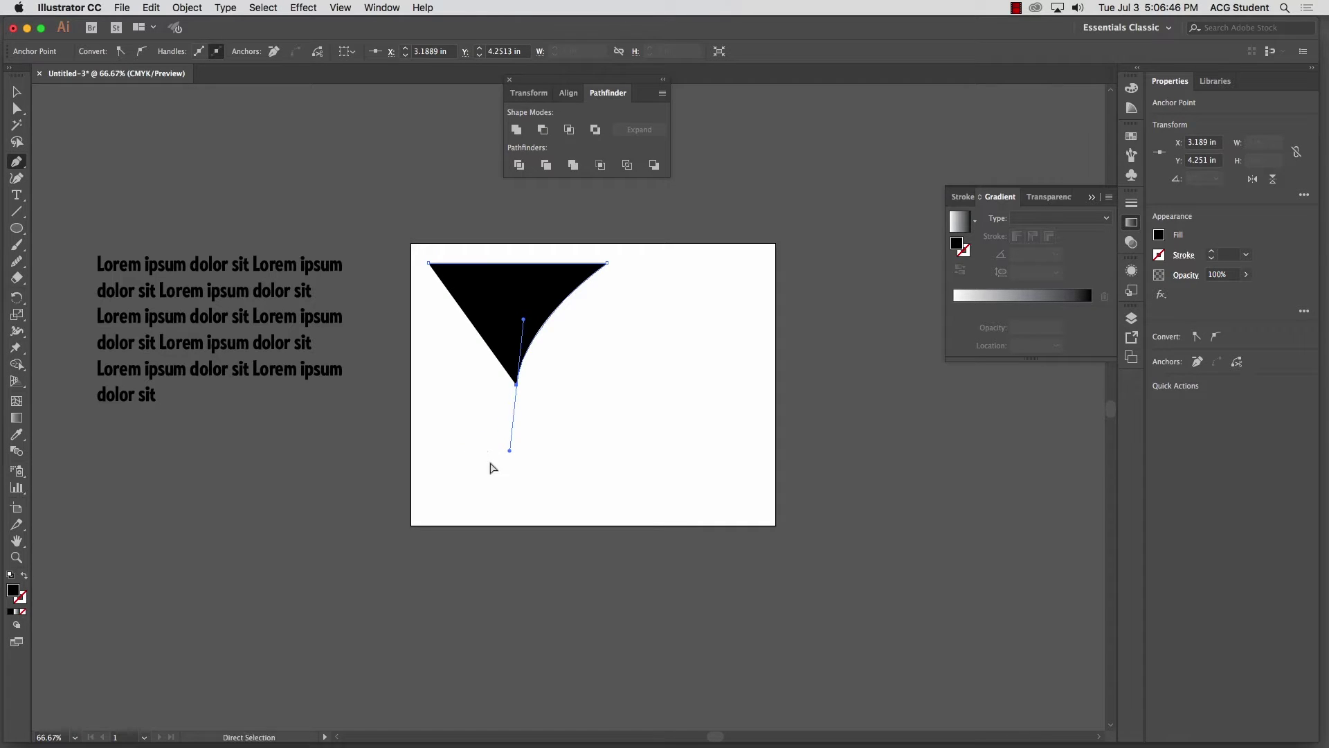
left_click(516, 384)
left_click(436, 380)
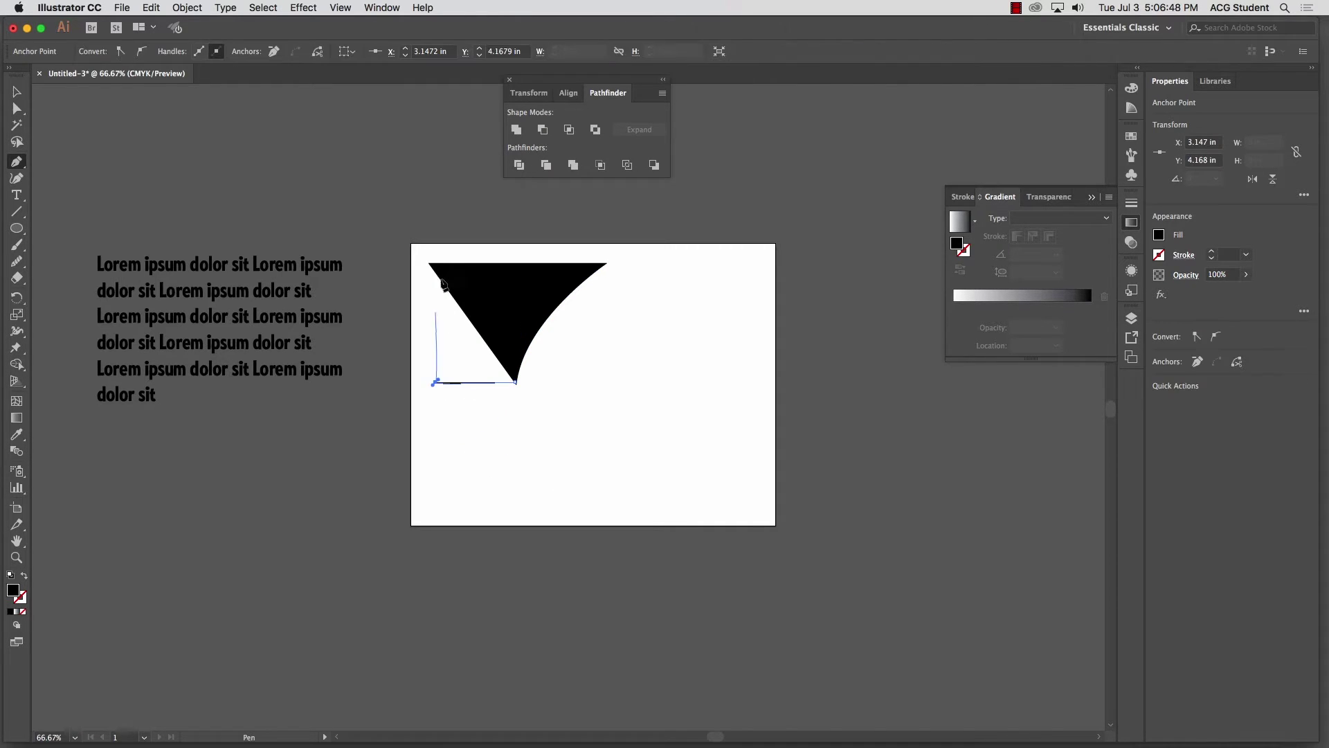
left_click(428, 263)
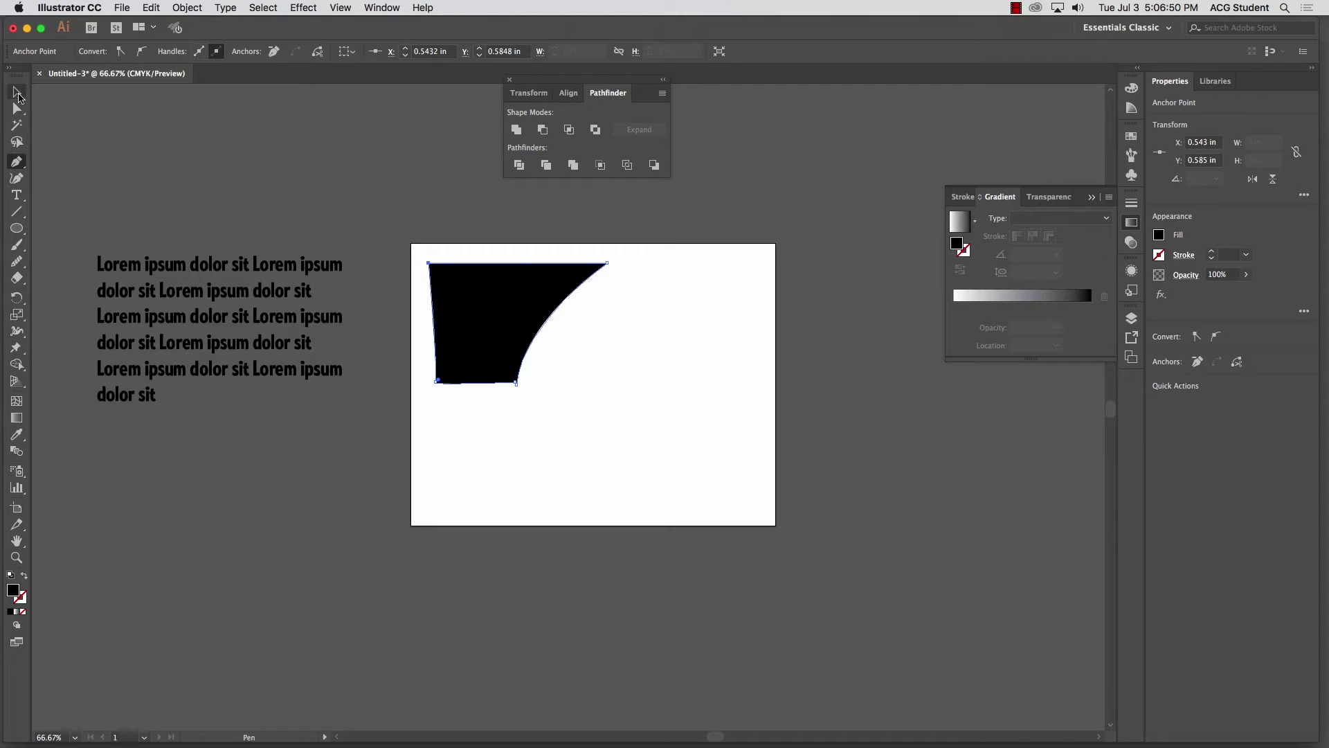
- Fill the black curved shape with placeholder text using the Area Type tool
key("v")
left_click(143, 262)
double_click(144, 262)
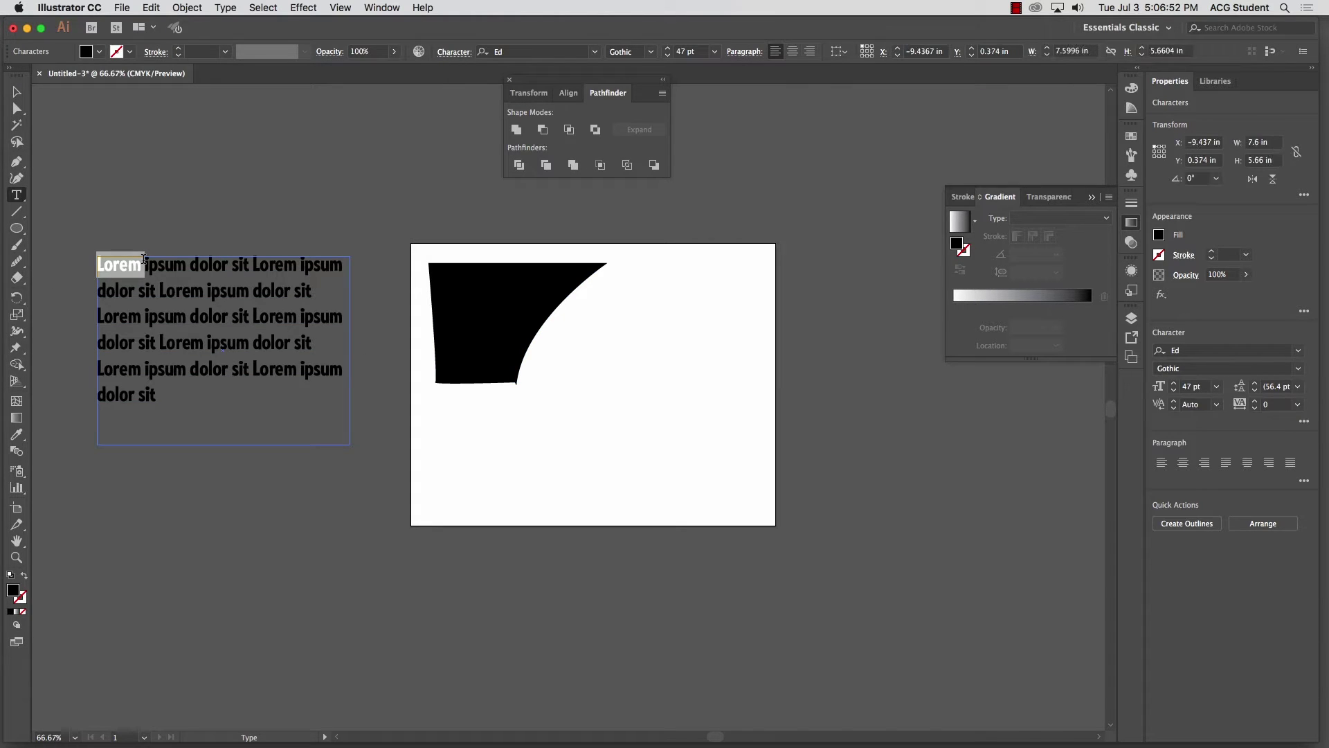
triple_click(143, 261)
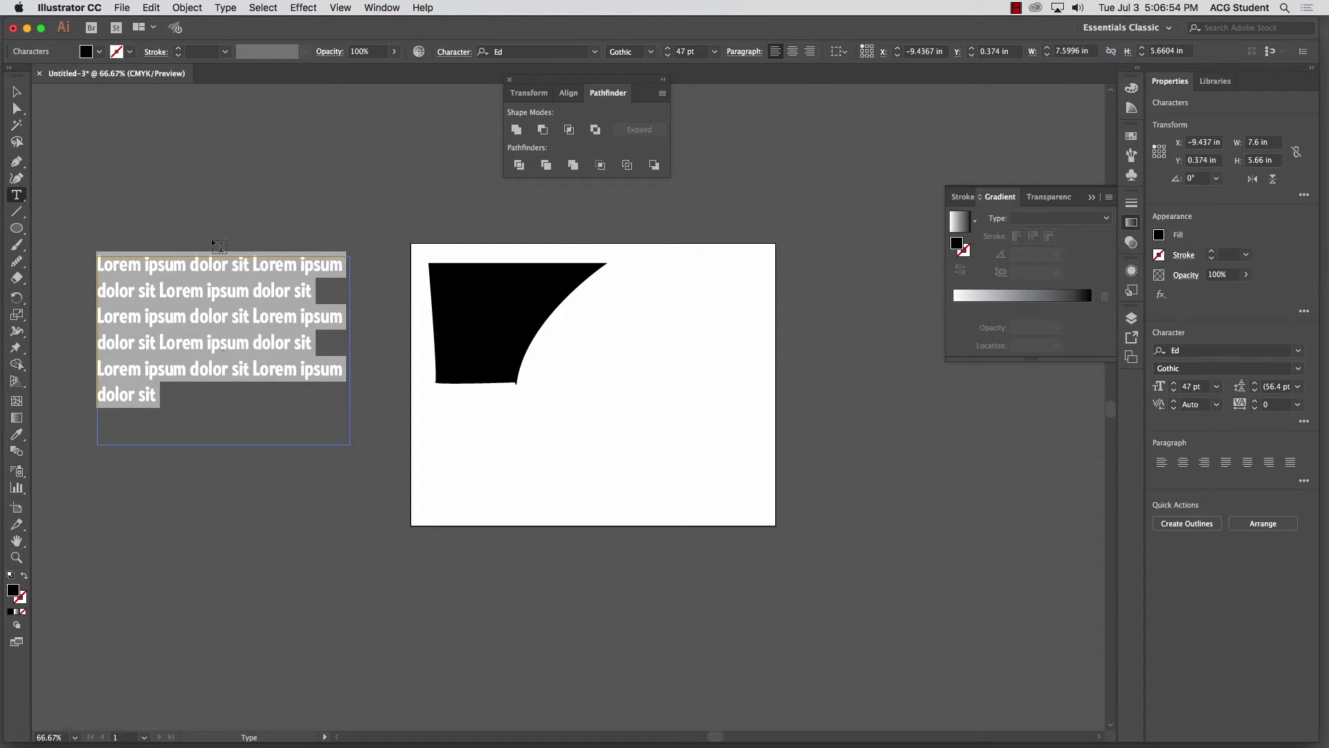
left_click_drag(13, 194, 97, 293)
left_click(446, 273)
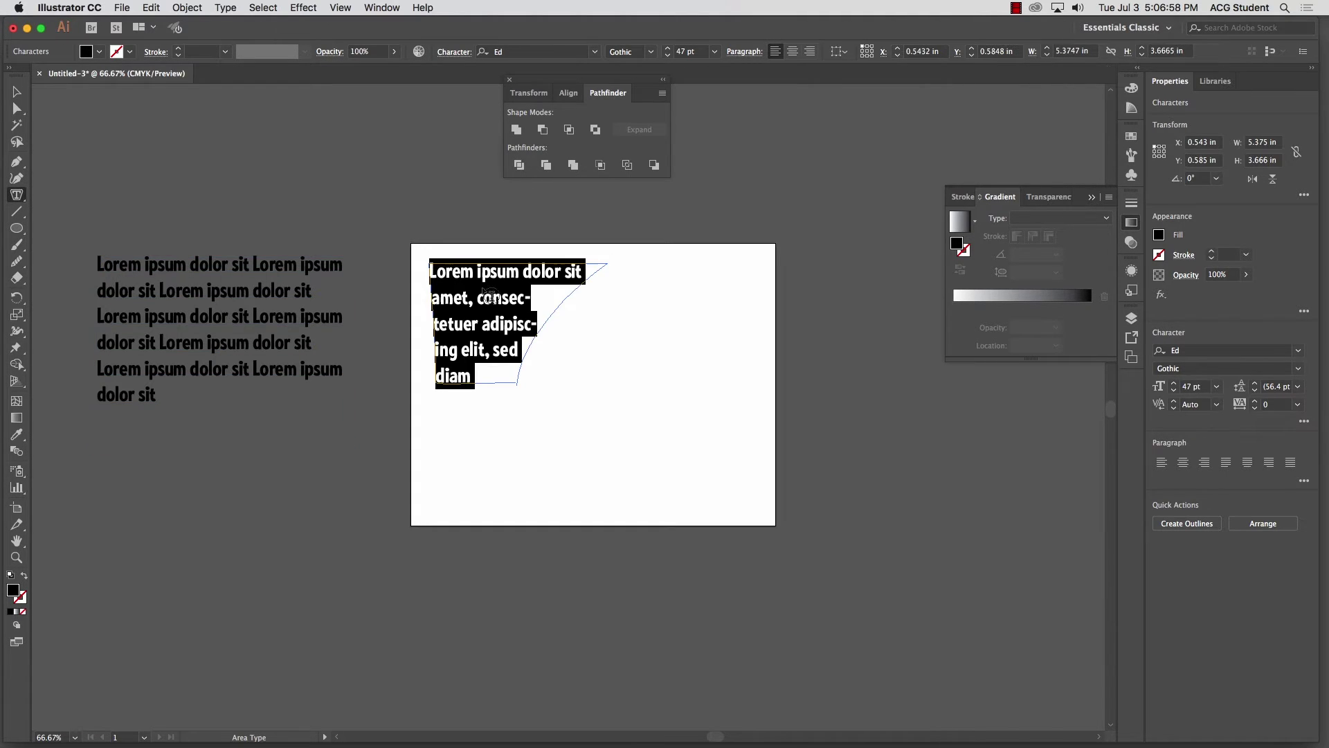
- Delete the shape-filled area text and select the Lorem ipsum block on the pasteboard
left_click(17, 91)
left_click(140, 131)
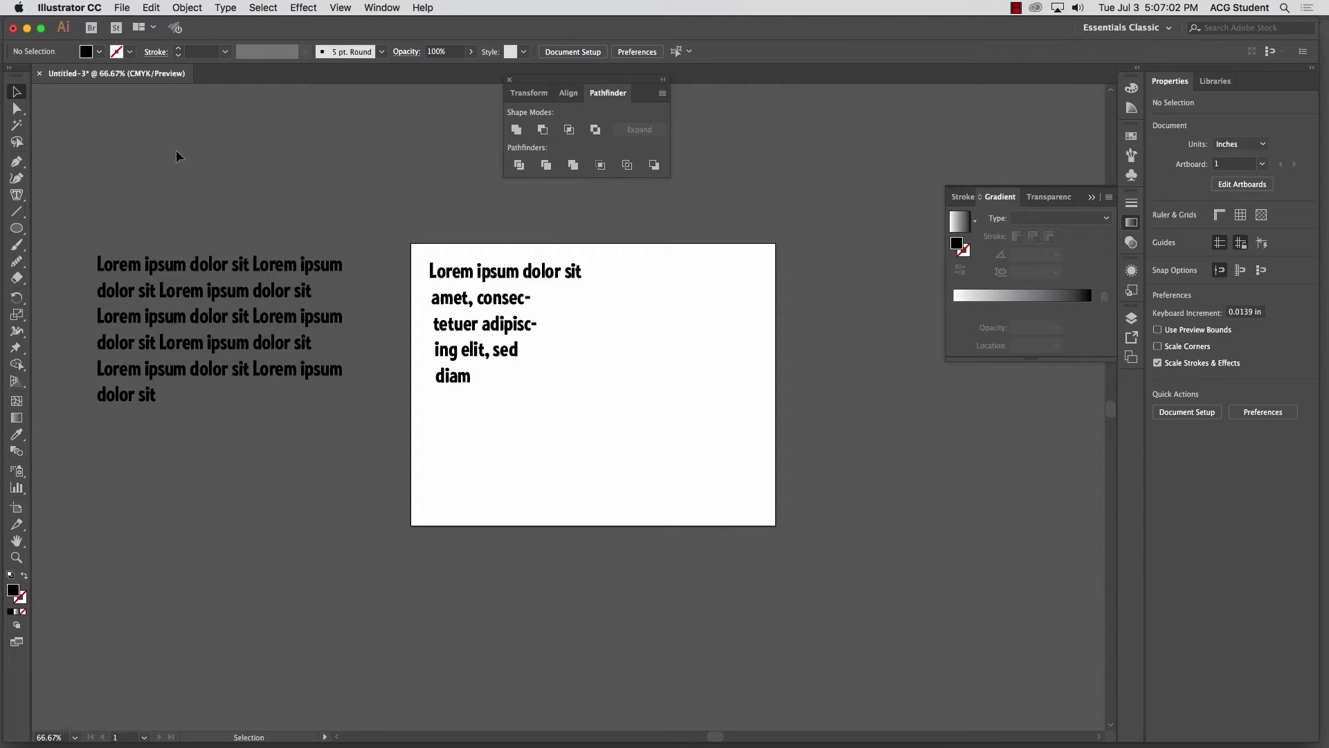
left_click(520, 294)
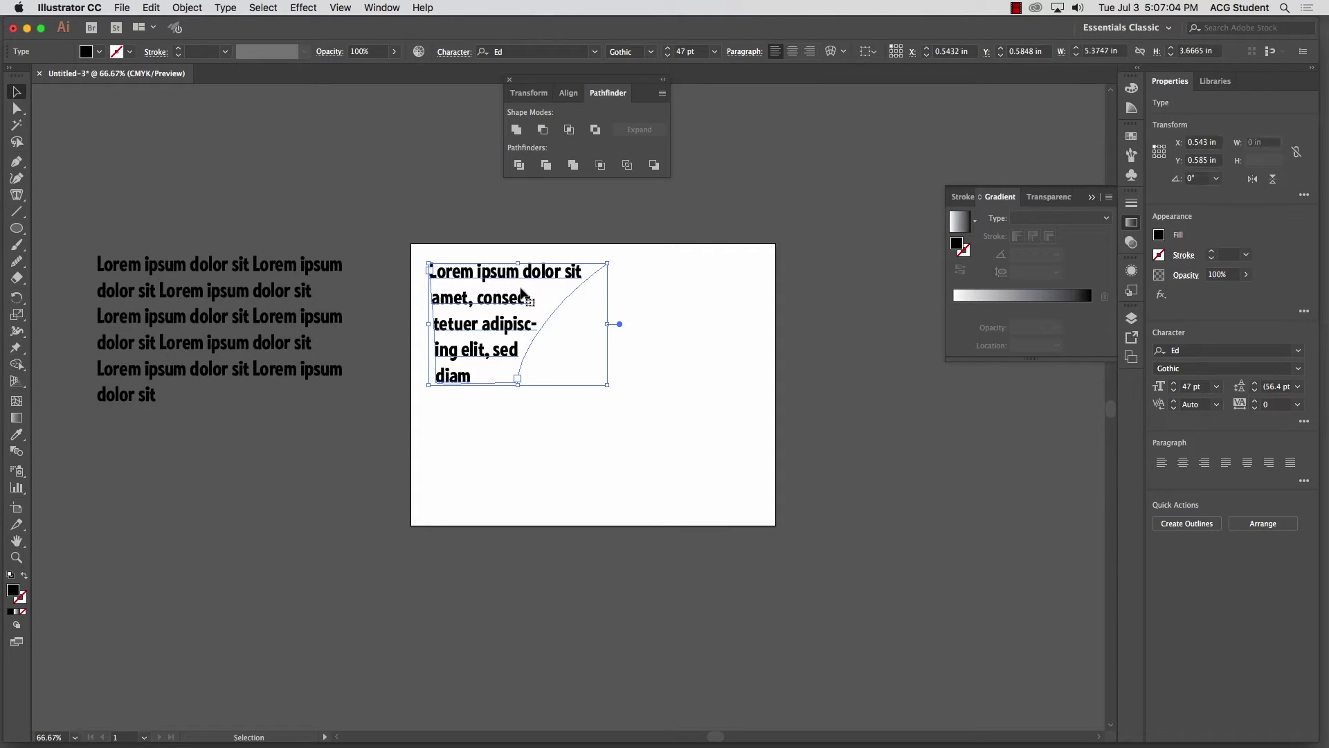
key("Delete")
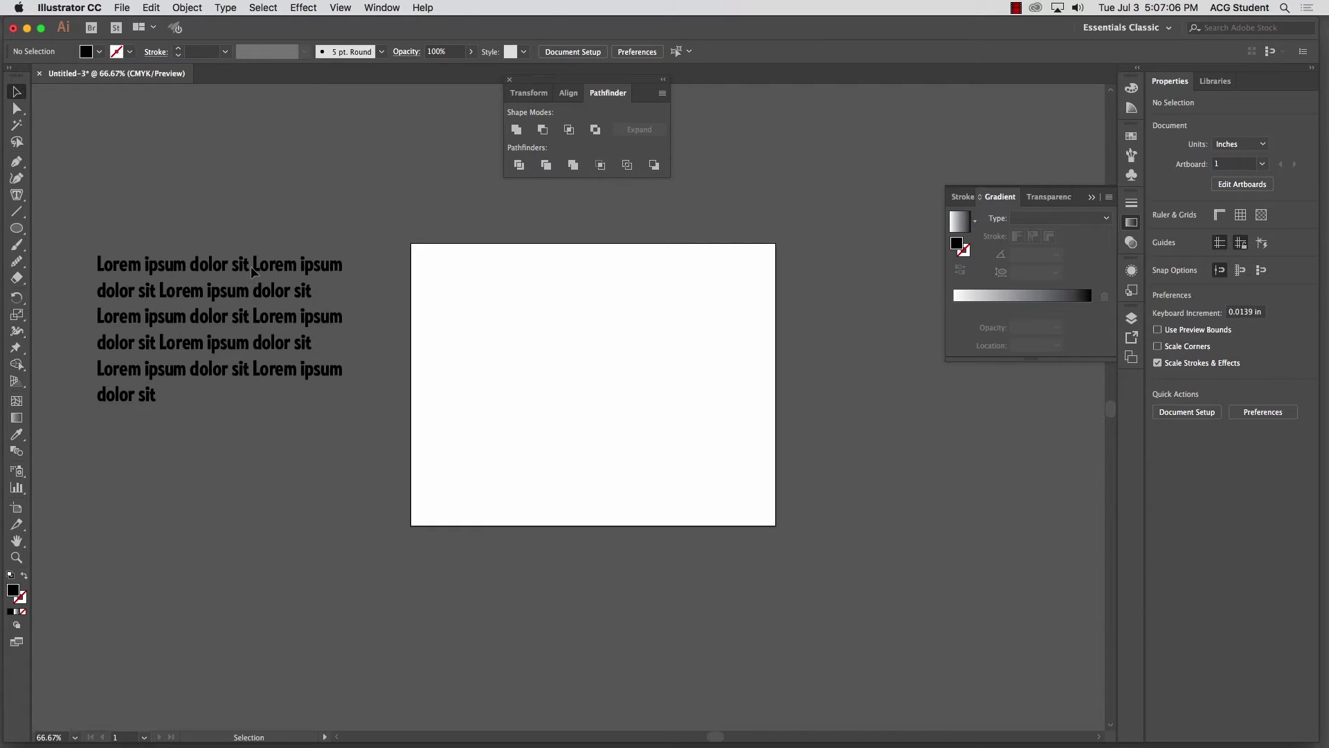
left_click(251, 265)
- Delete the pasteboard text block and type 'Type Tool' as point text near the artboard top
key("Delete")
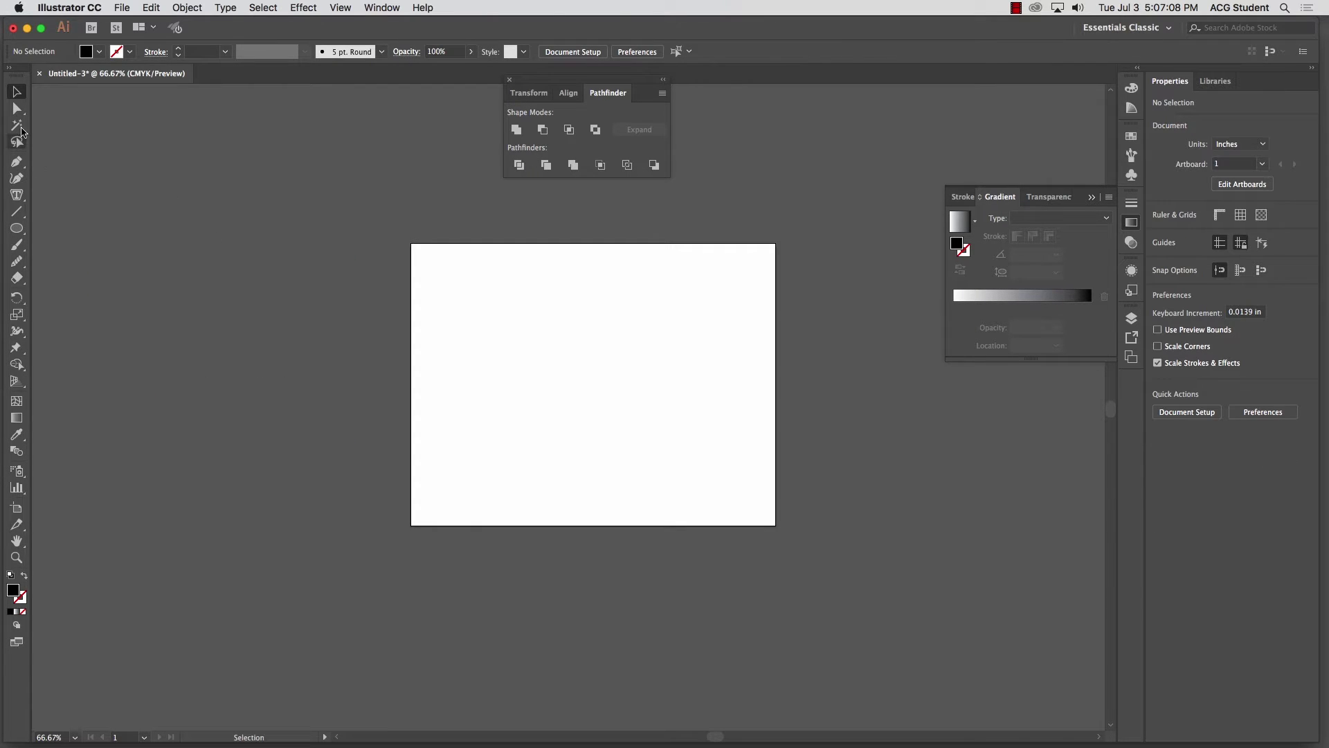
left_click(16, 194)
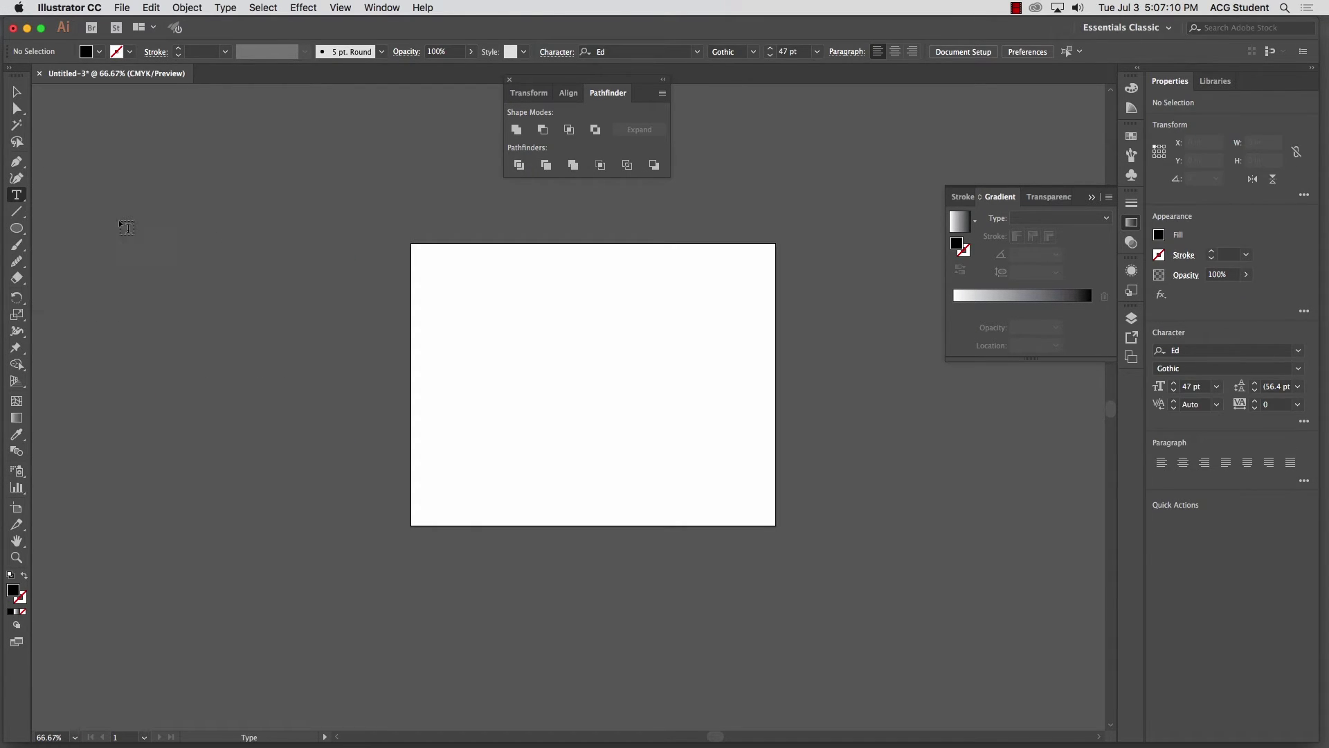
left_click(487, 280)
key("BackSpace")
type("T")
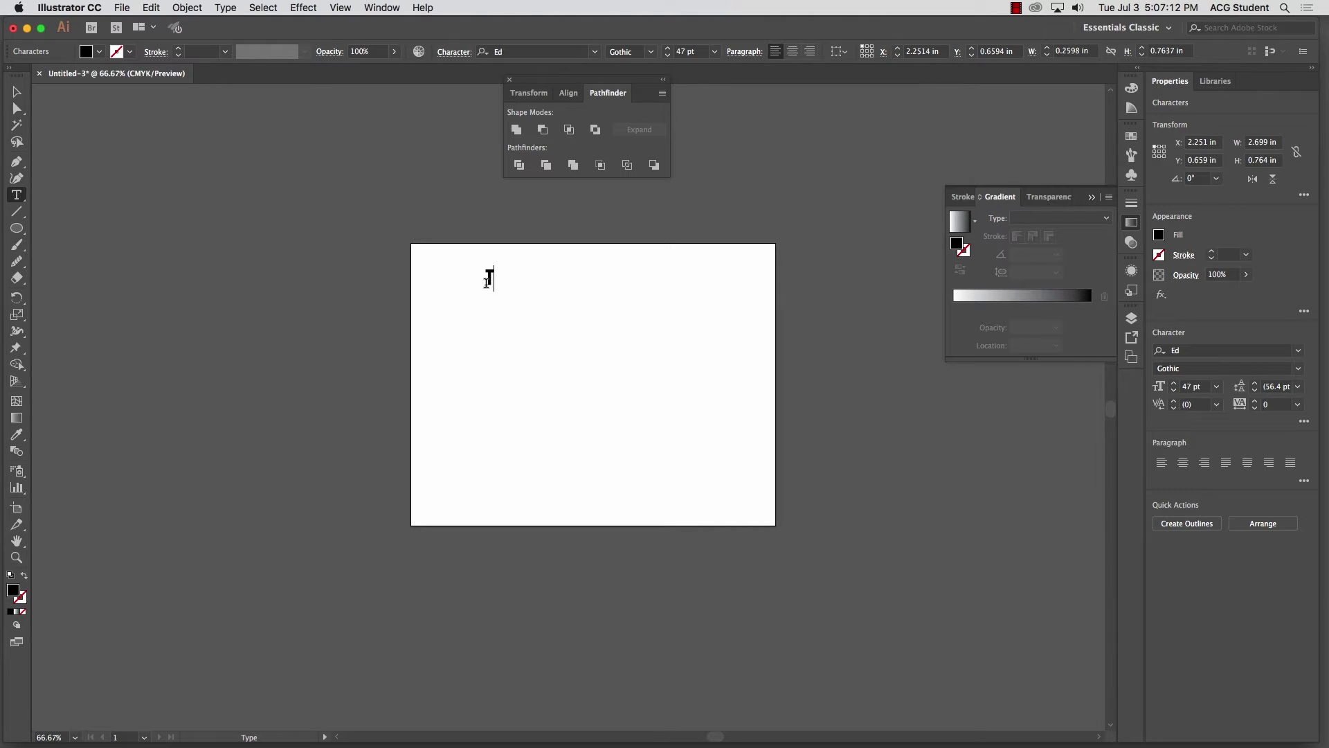
type("ype Tool")
- Scale the Type Tool text up to about 193 pt and shift it left onto the artboard
left_click(16, 90)
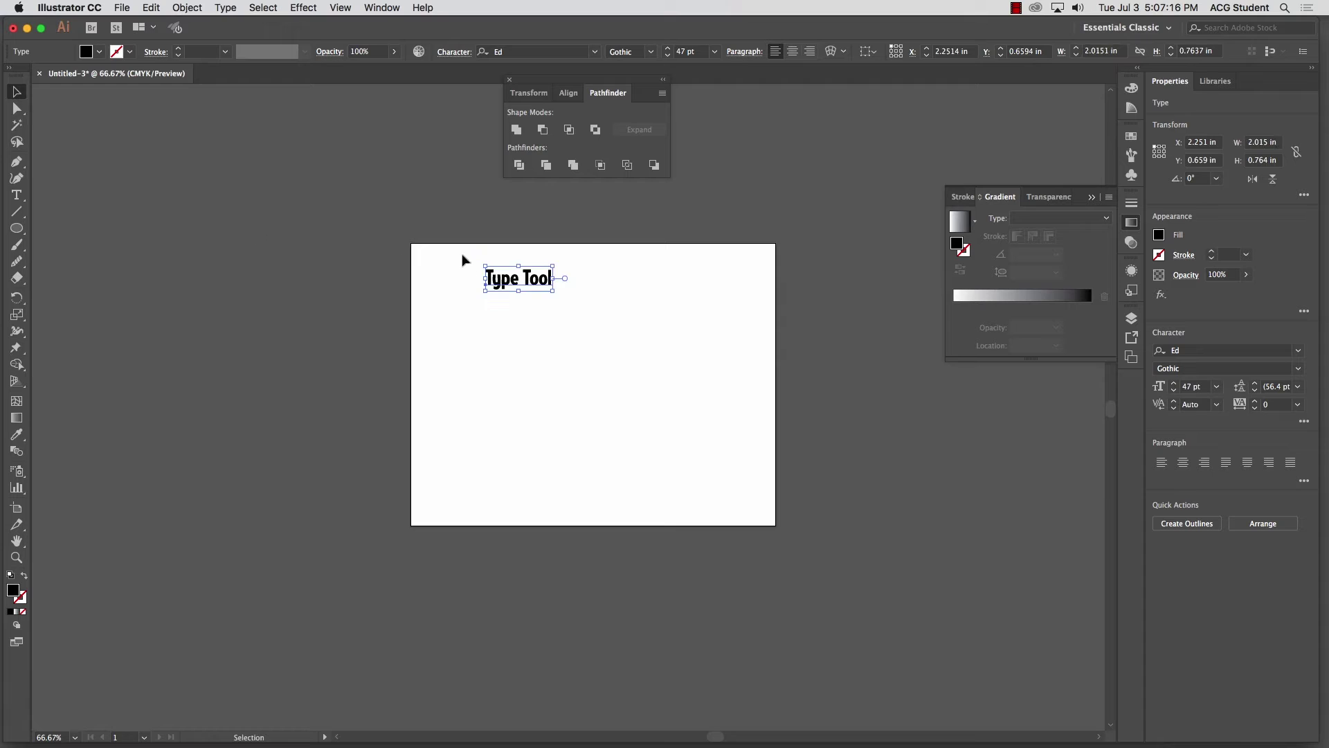
left_click_drag(555, 293, 761, 369)
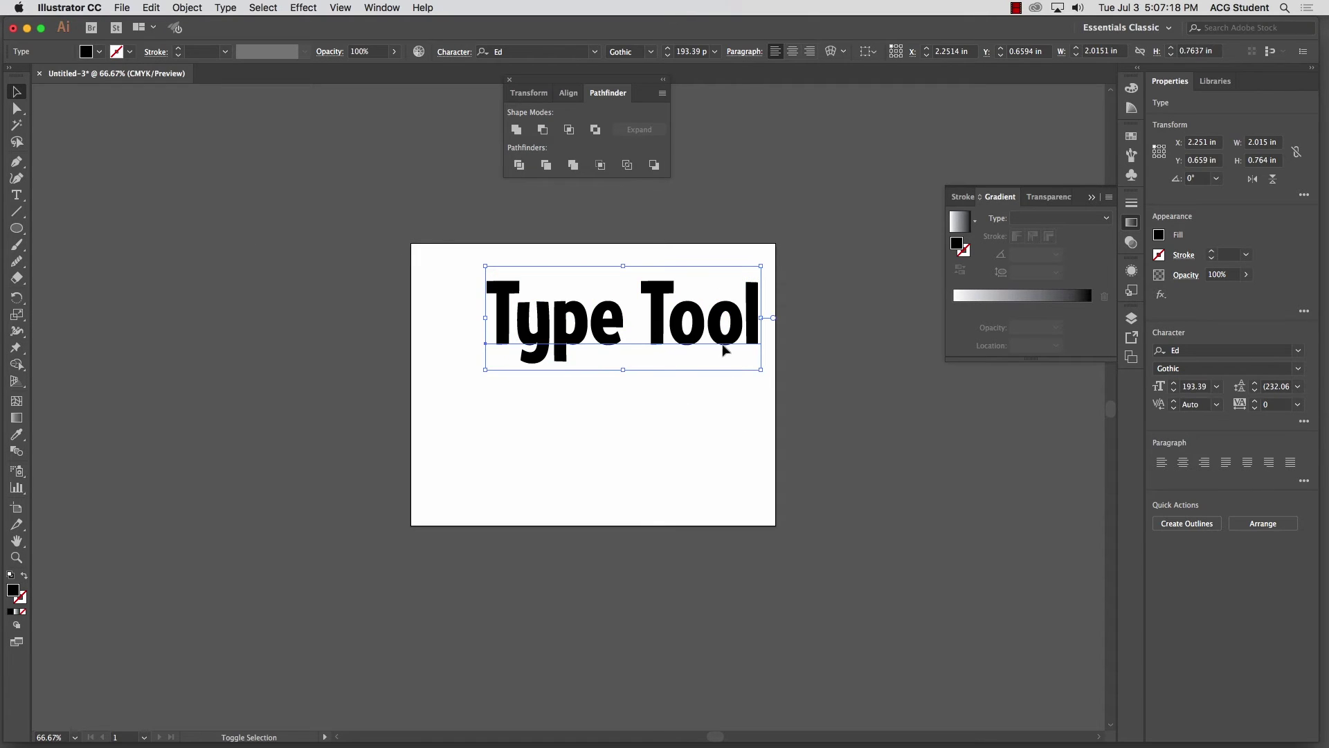
left_click_drag(701, 335, 673, 344)
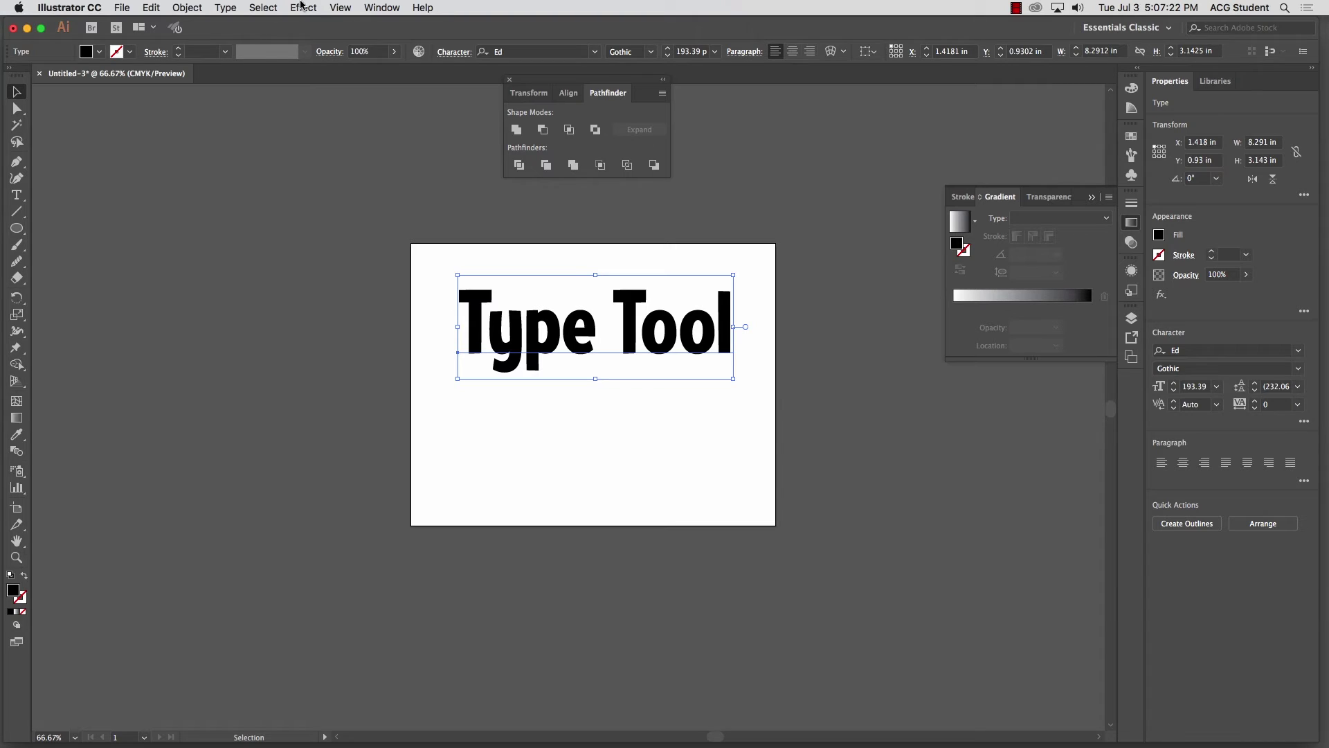
left_click(302, 7)
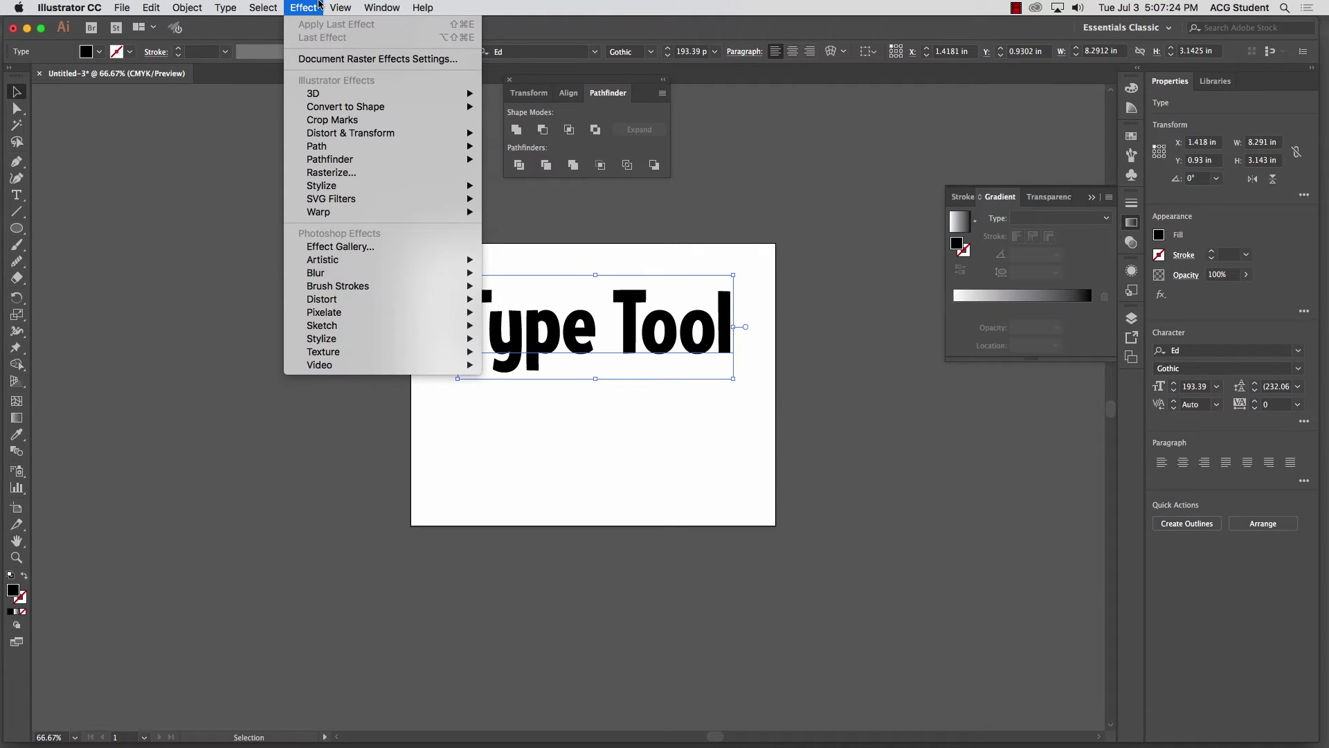
mouse_move(382, 214)
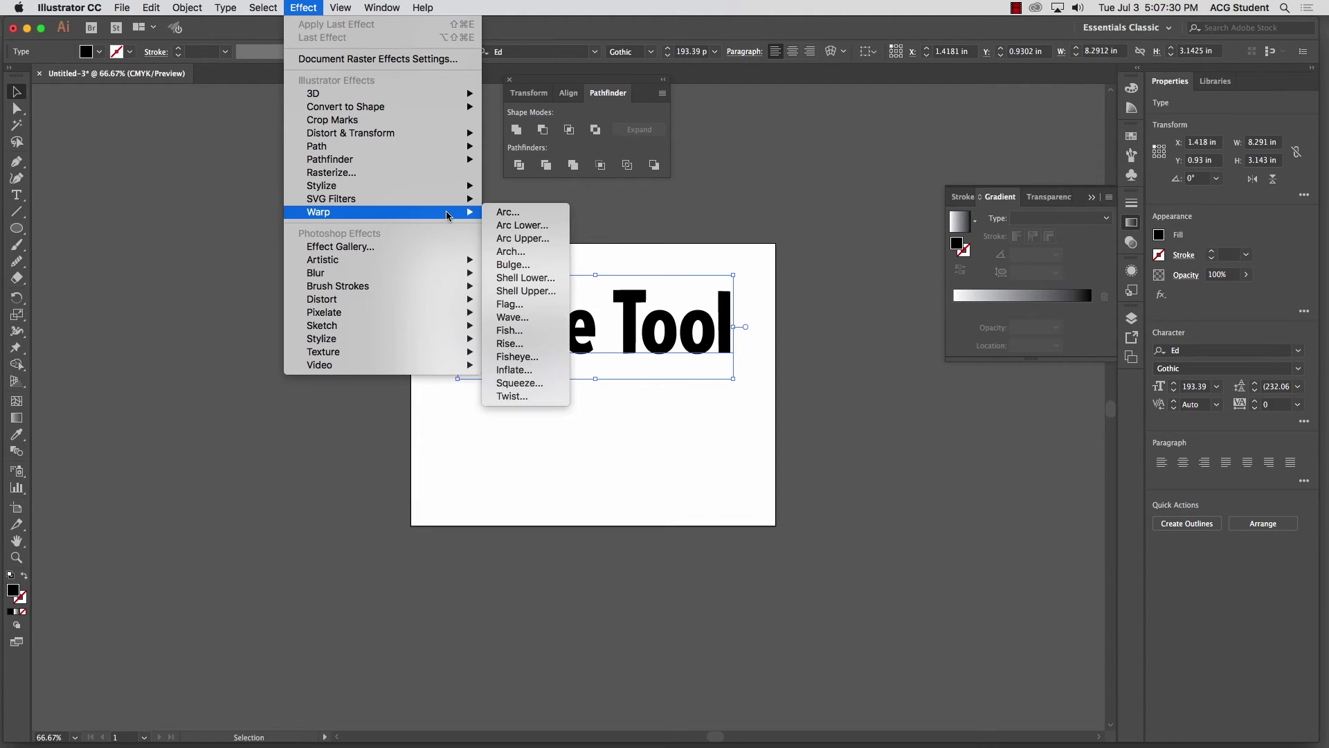
left_click(508, 212)
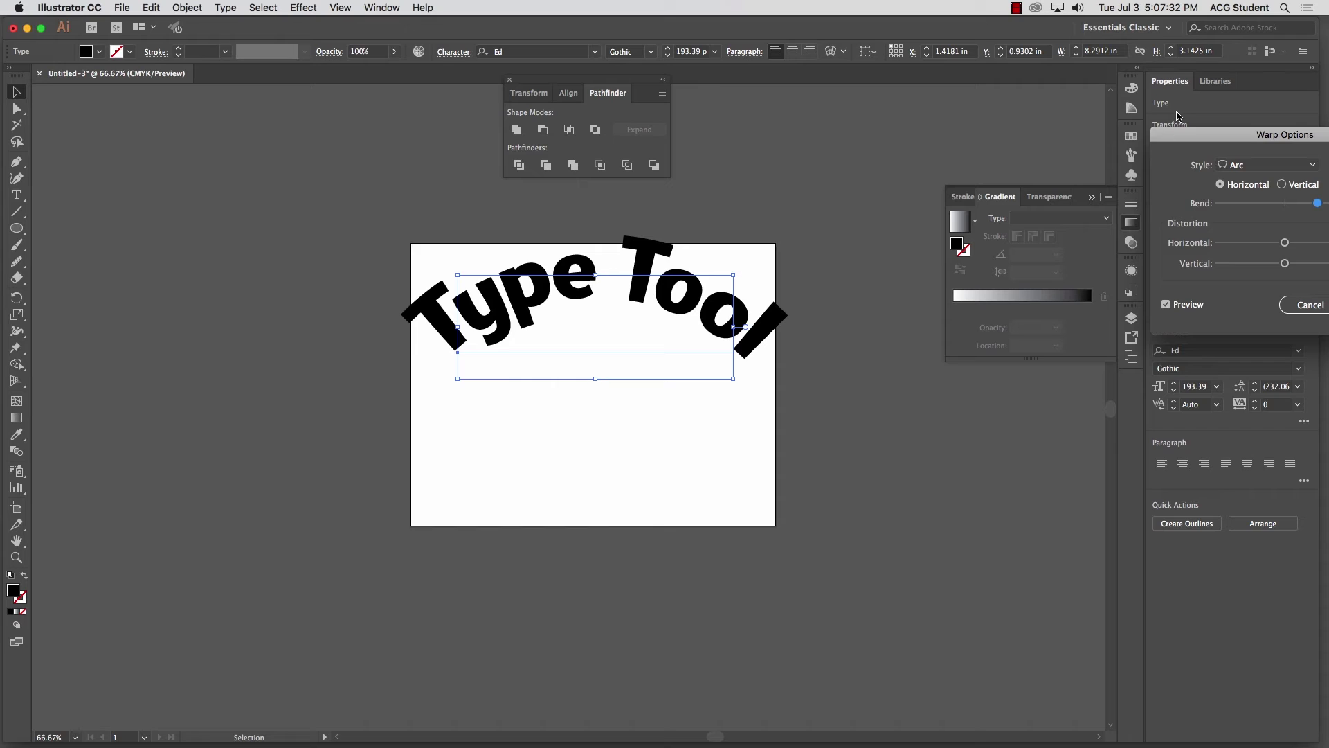
left_click_drag(1188, 131, 137, 138)
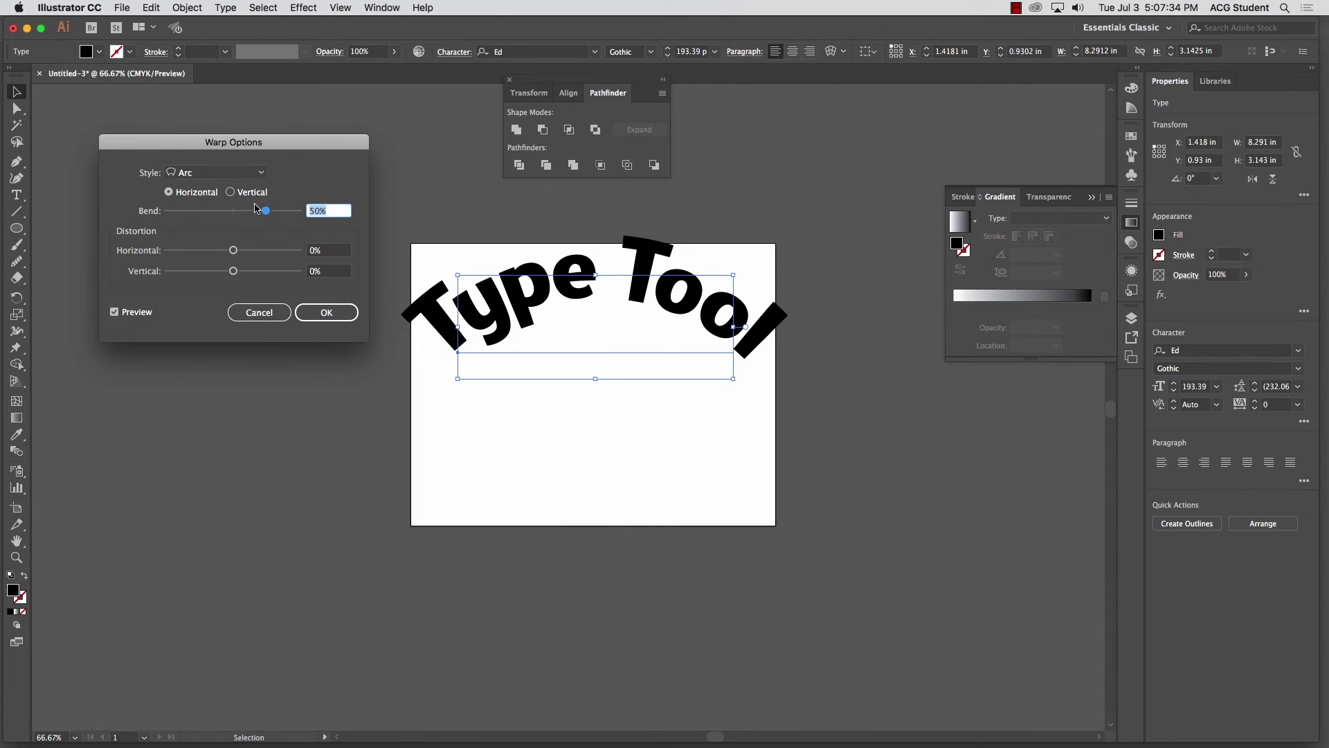
left_click(221, 178)
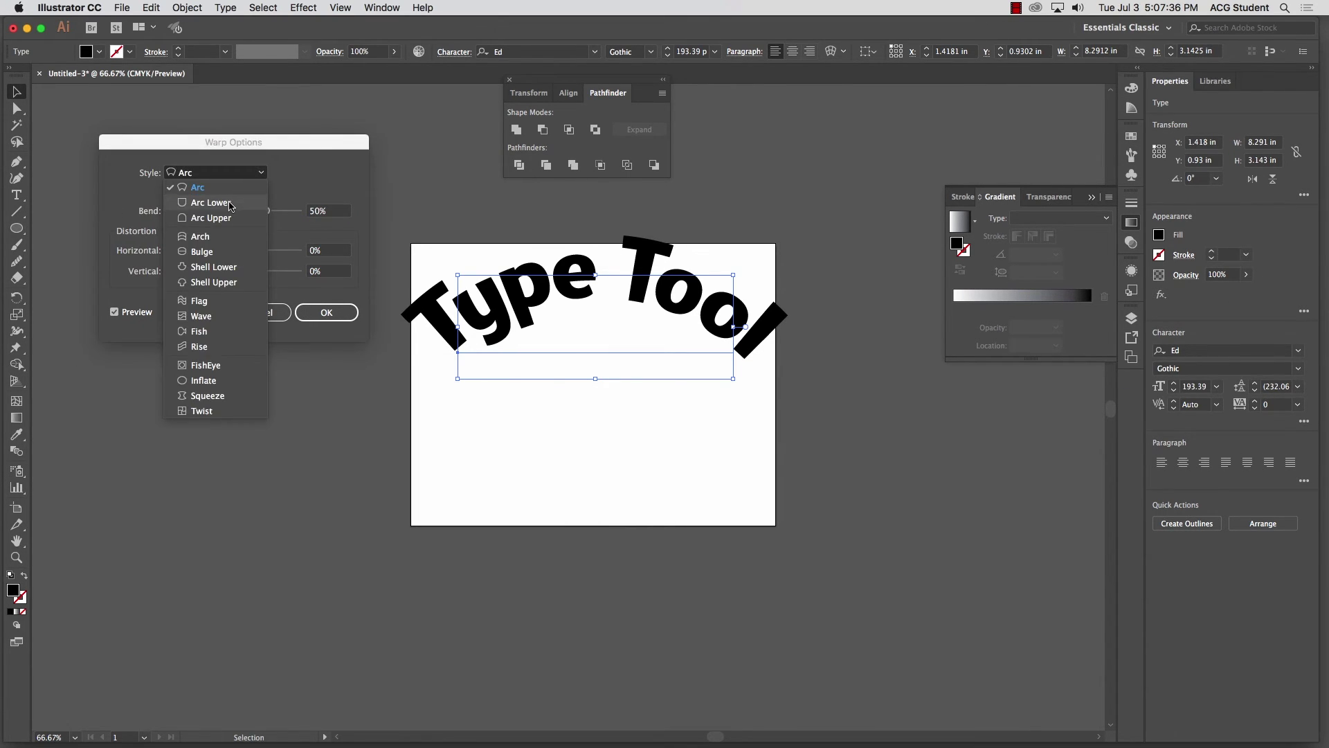
left_click(229, 188)
left_click(222, 181)
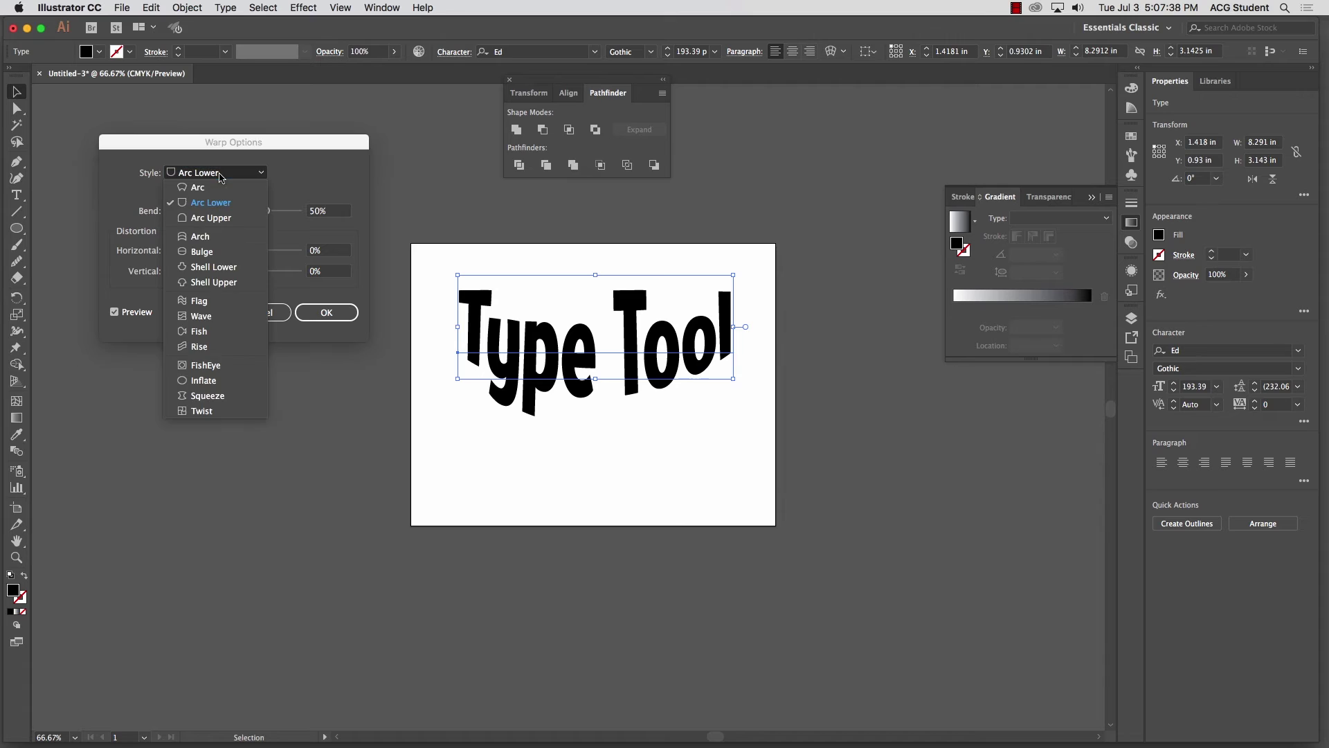
left_click(226, 219)
left_click(210, 173)
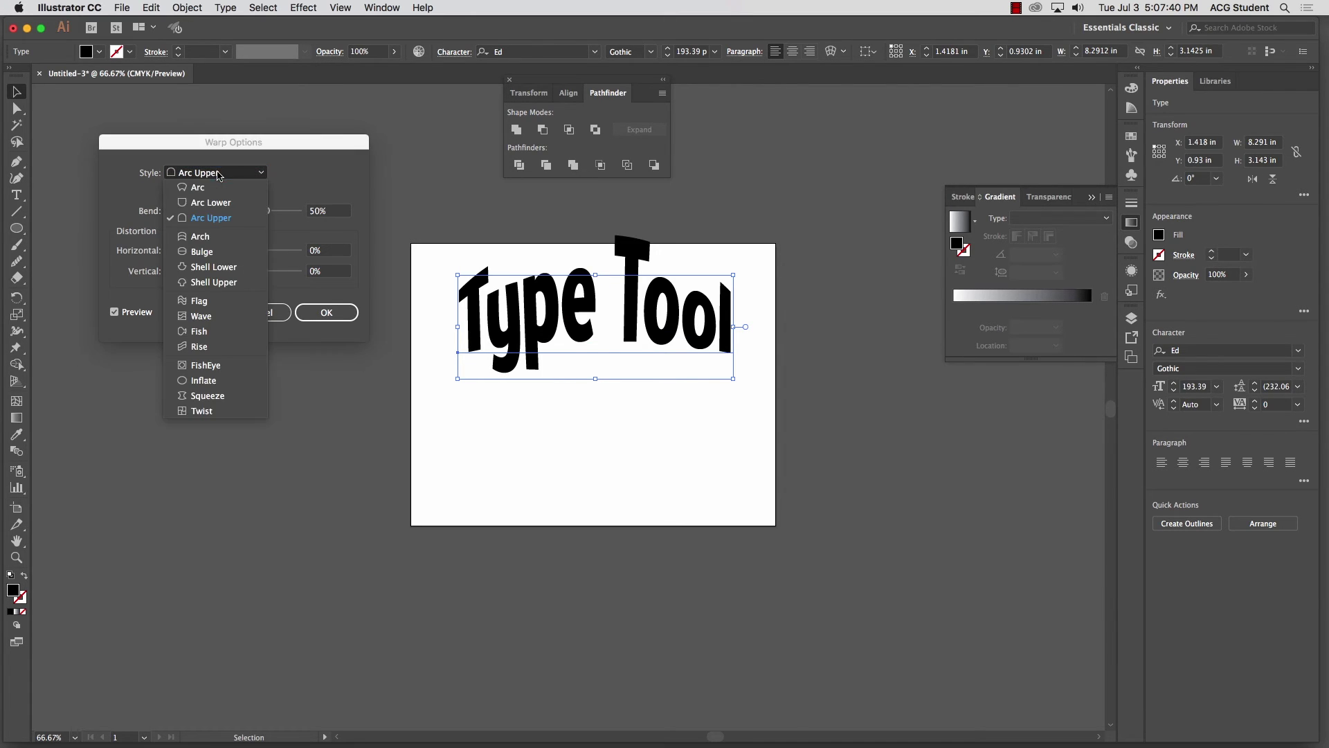
left_click(220, 238)
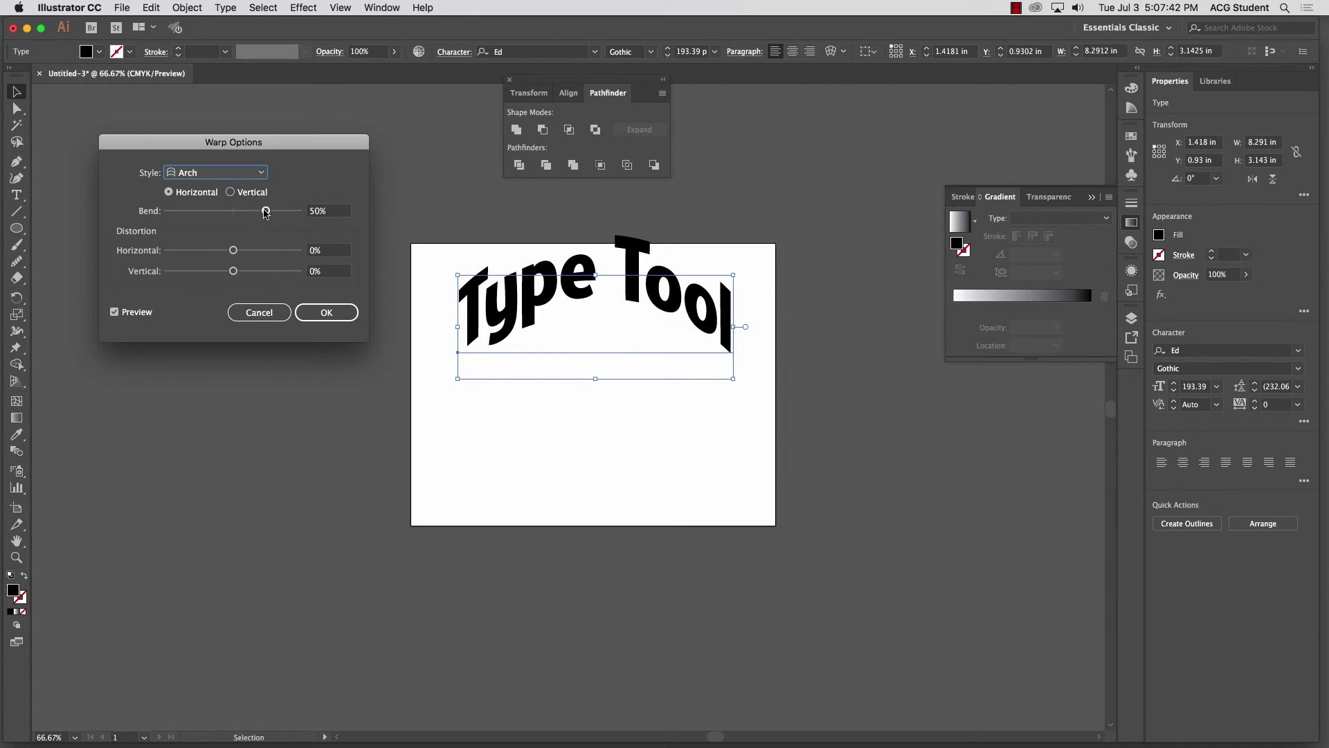
left_click_drag(266, 211, 275, 251)
left_click(215, 173)
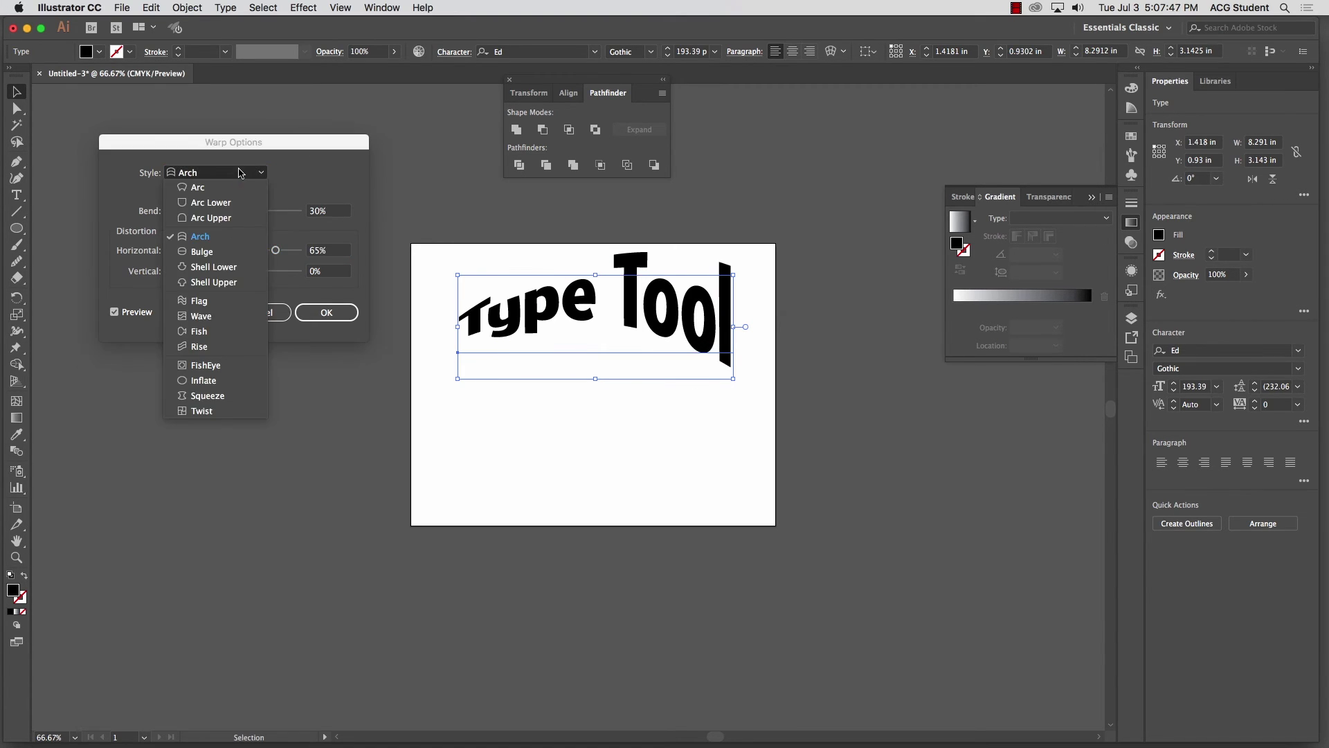
left_click(226, 301)
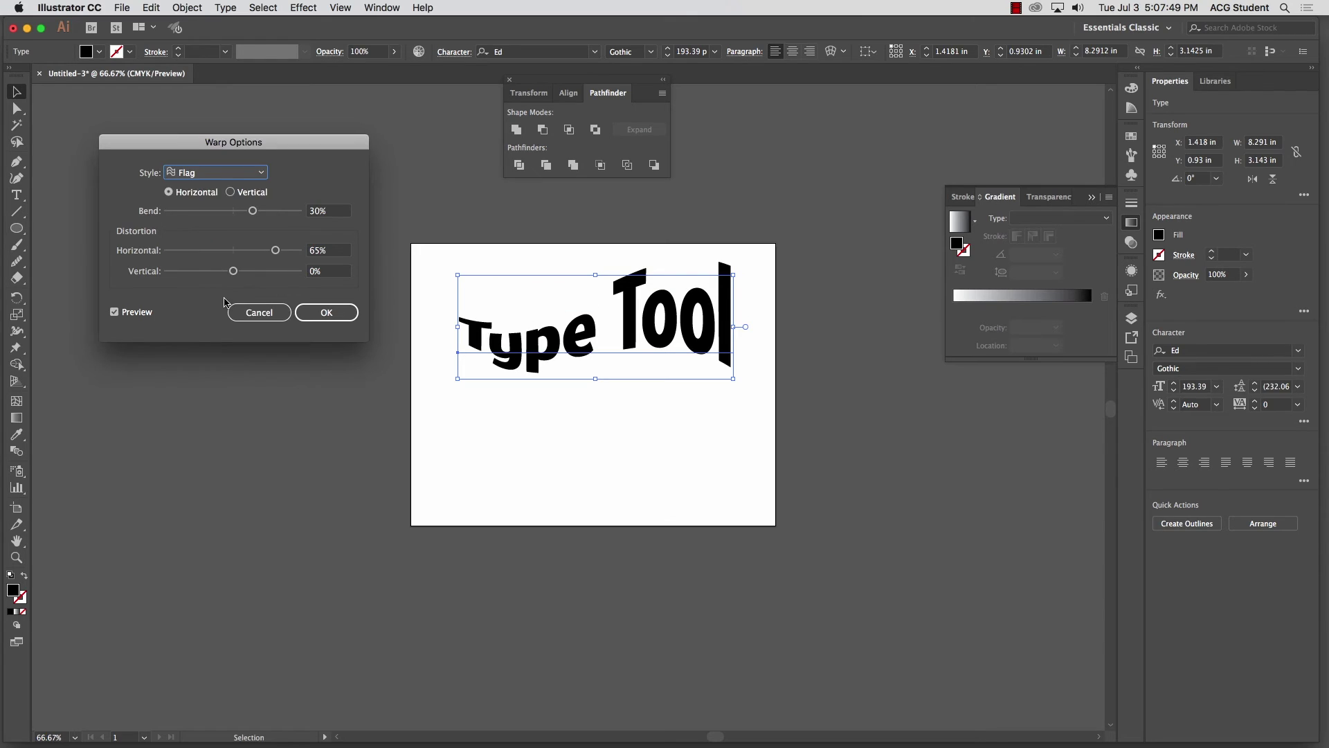
left_click(259, 313)
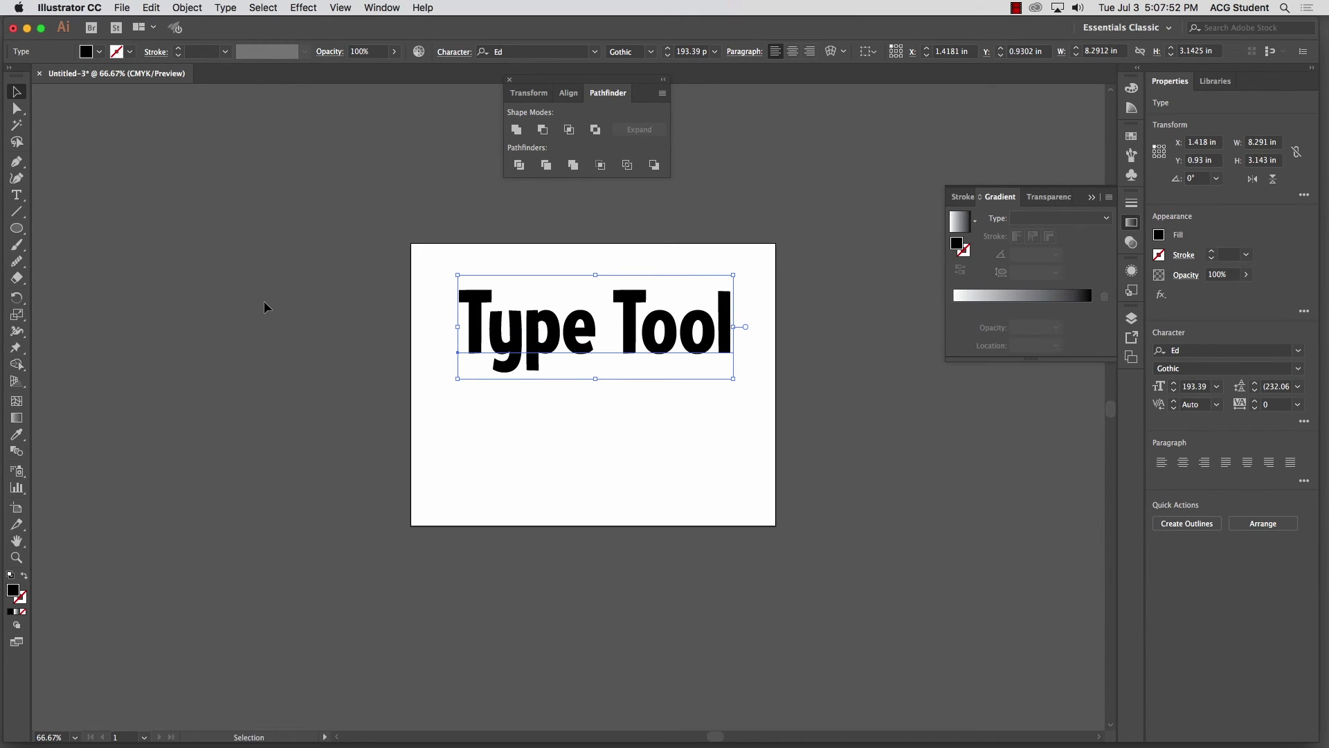